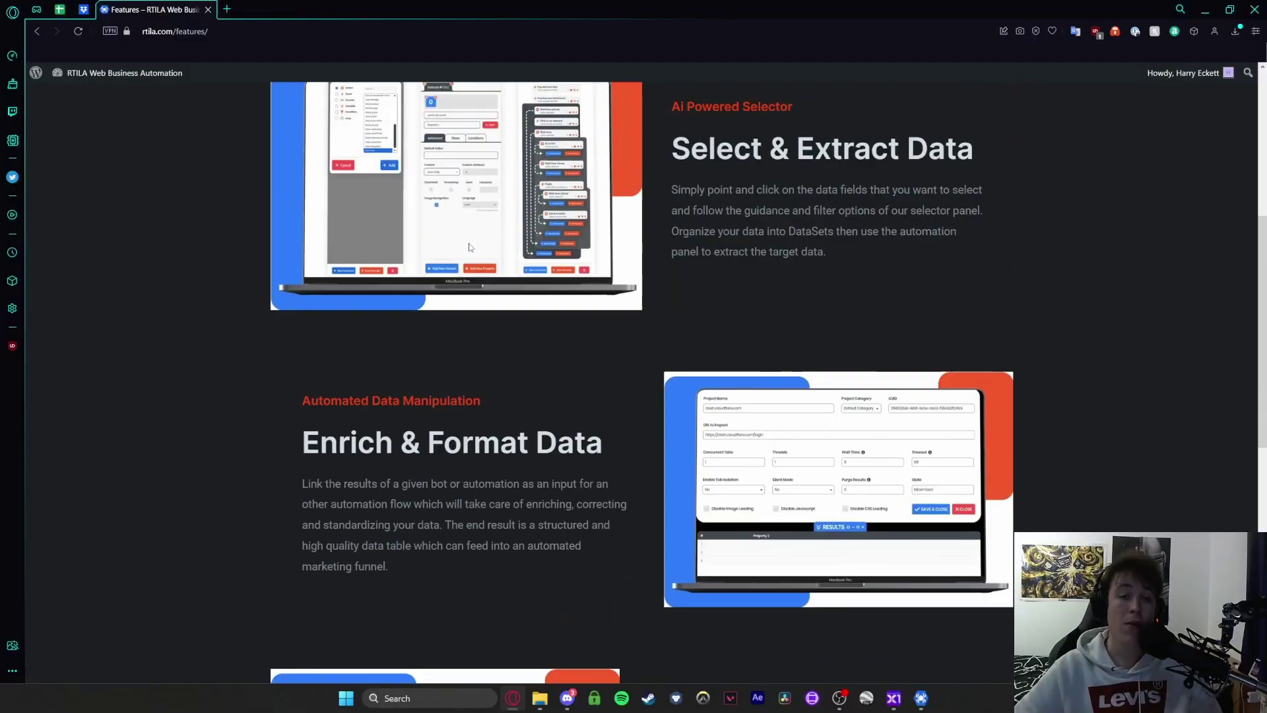
- Bring the RTILA Studio window to the front
scroll(472, 249, up, 5)
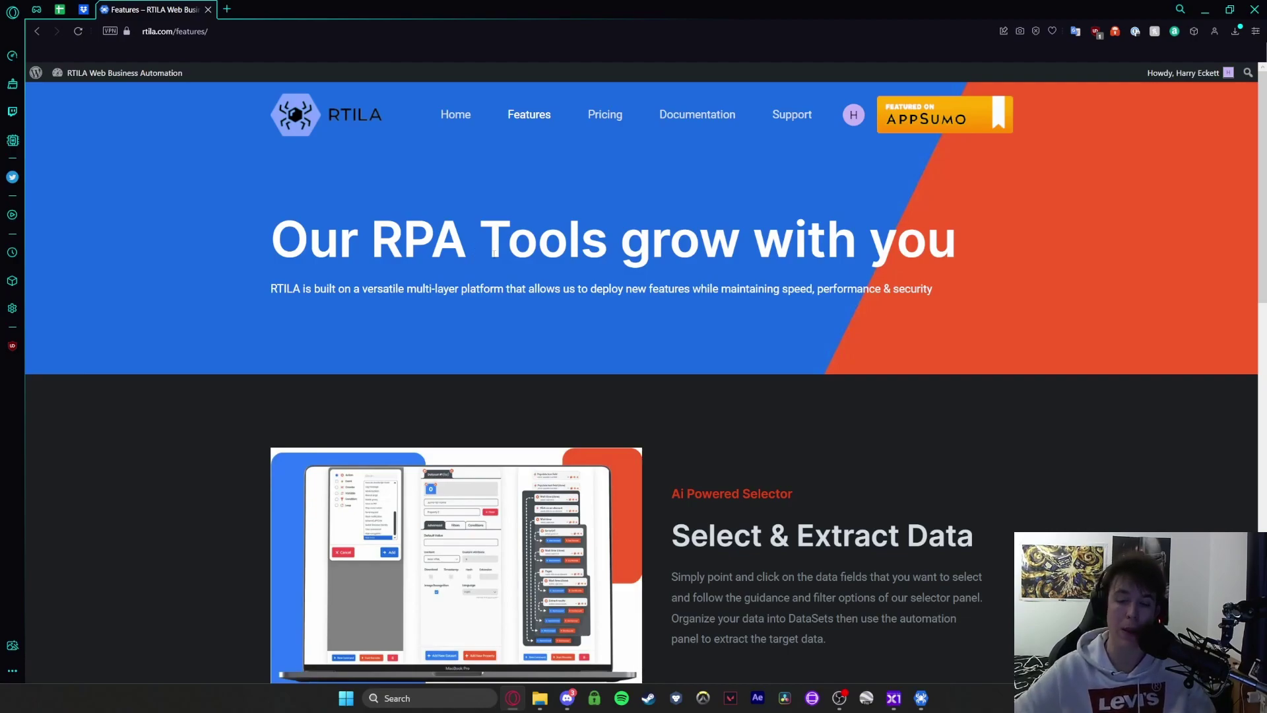
mouse_move(921, 705)
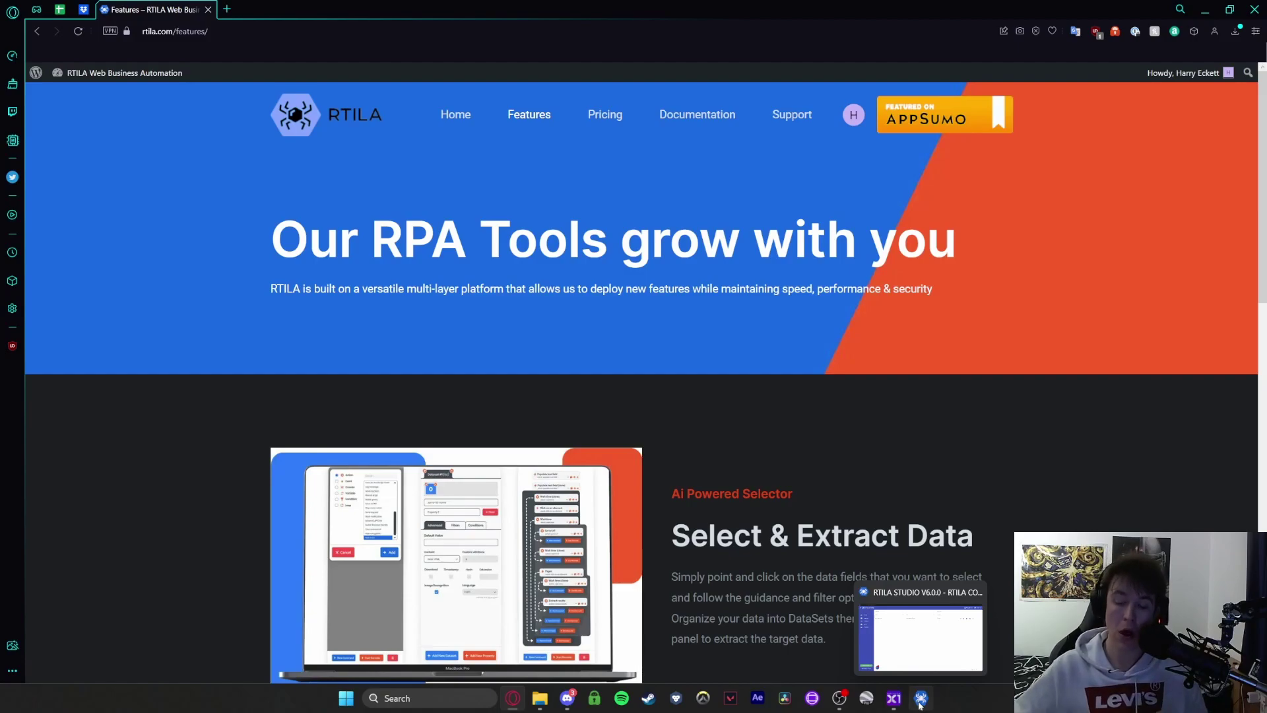
click(920, 704)
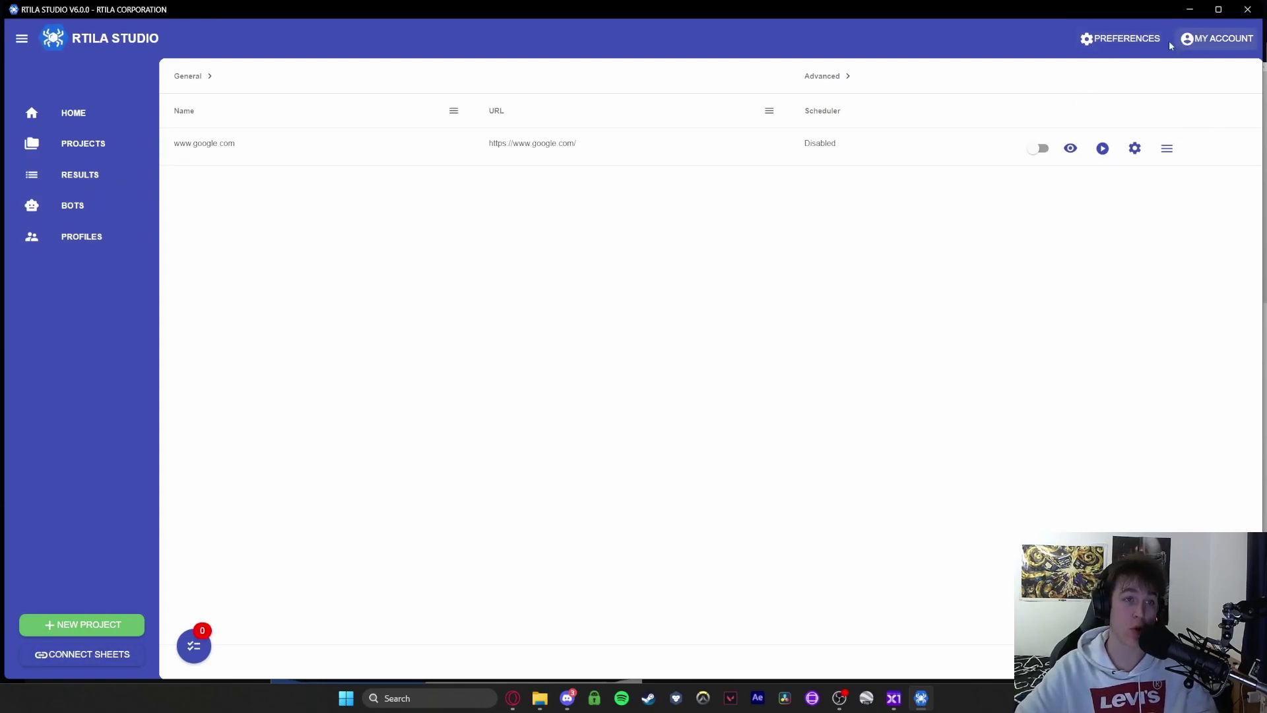
- On the Welcome to RTILA page, look over the URL field and browser profiles, keeping Create new profile
click(93, 116)
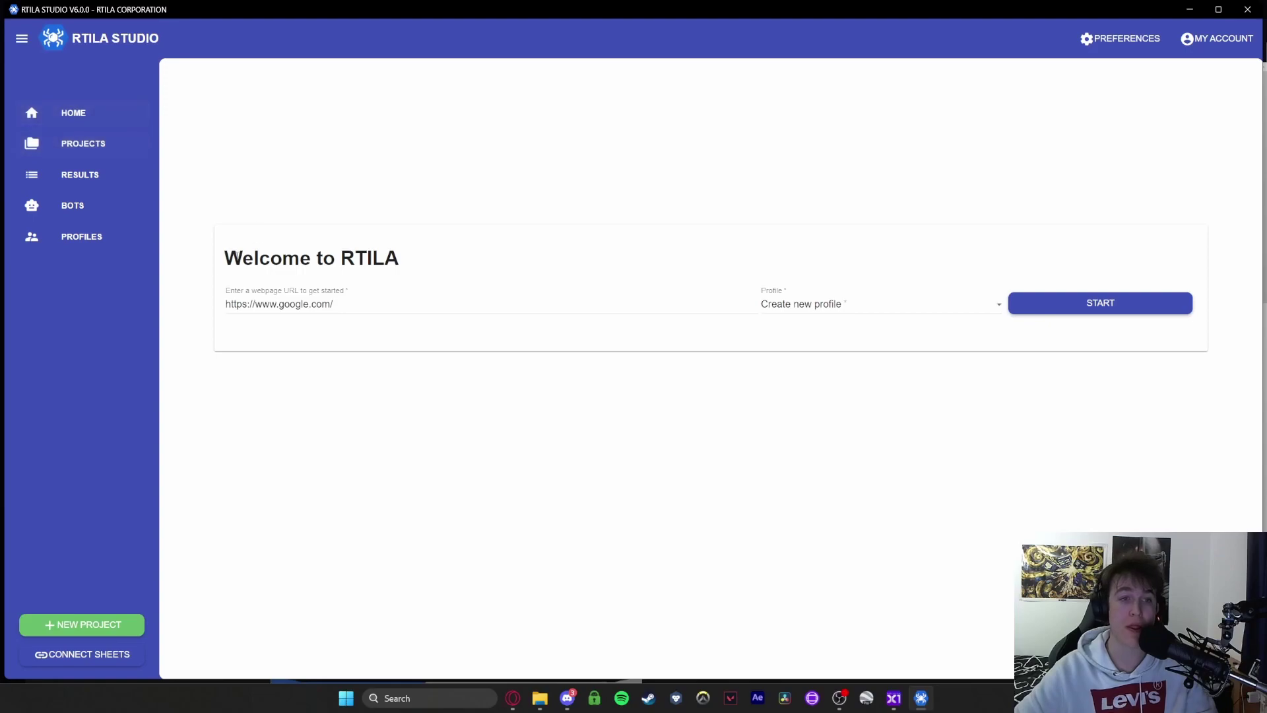
drag(223, 260, 434, 260)
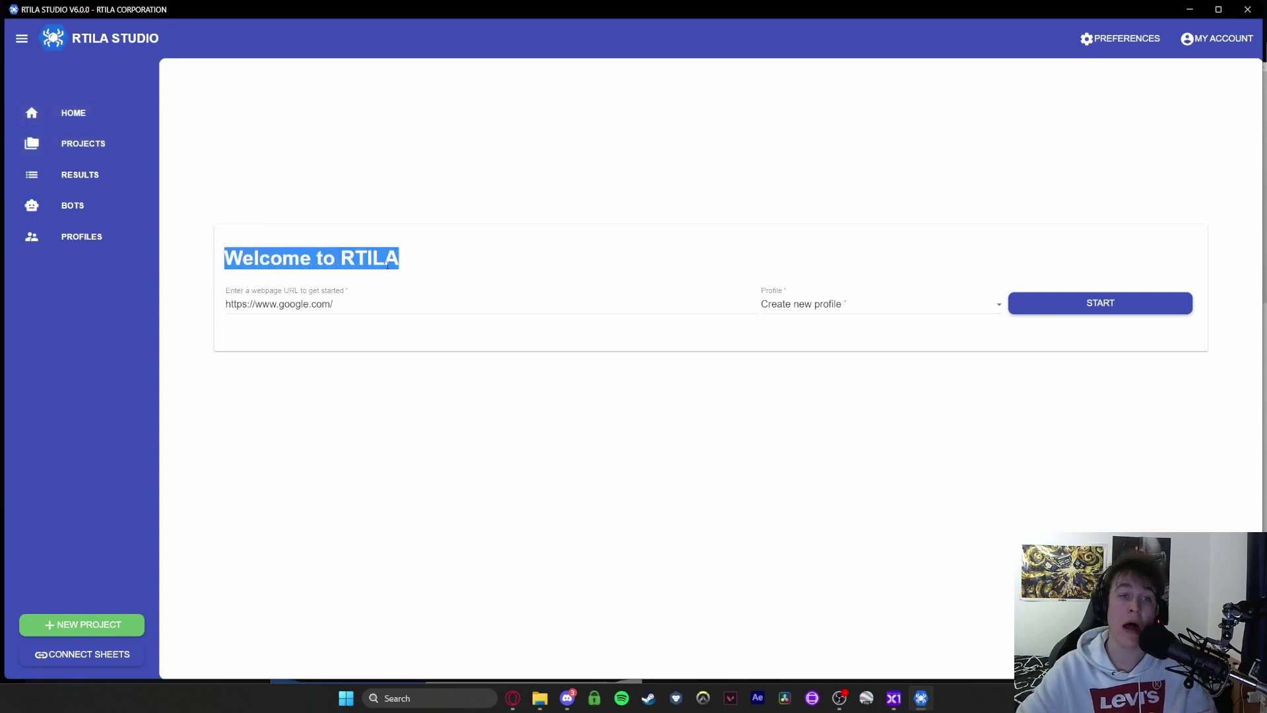
drag(241, 294, 368, 297)
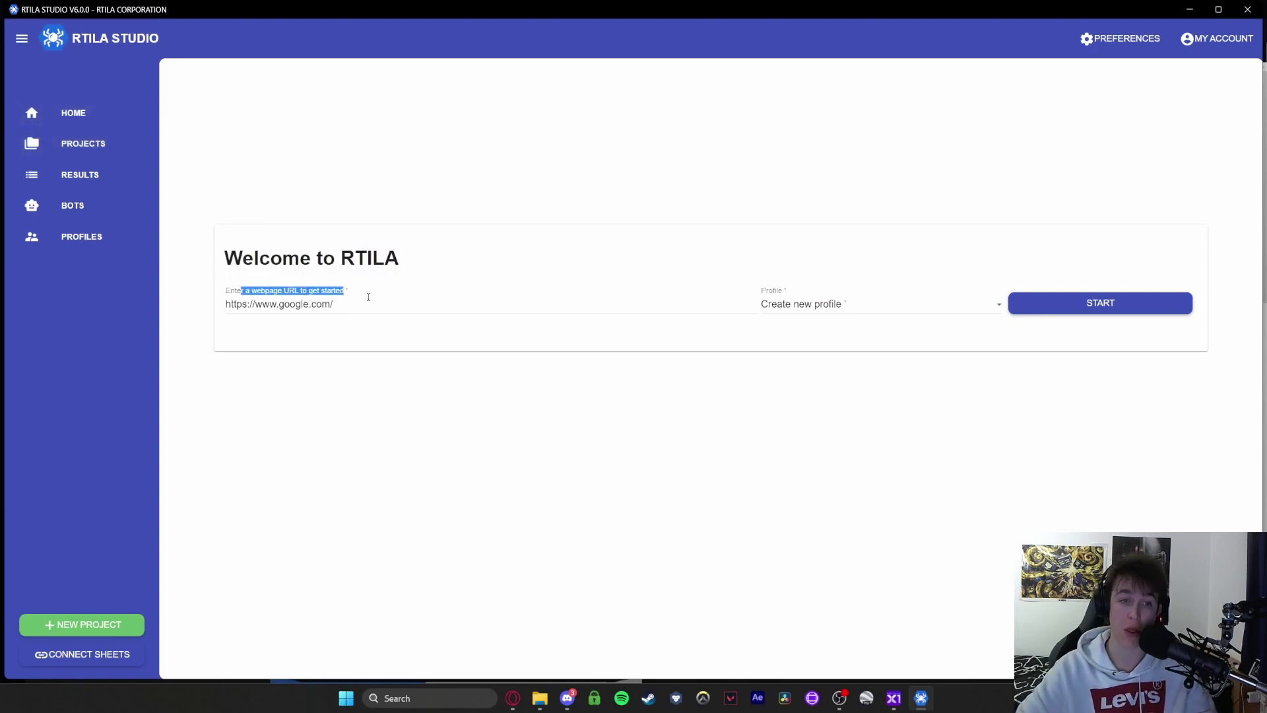
click(368, 297)
click(789, 308)
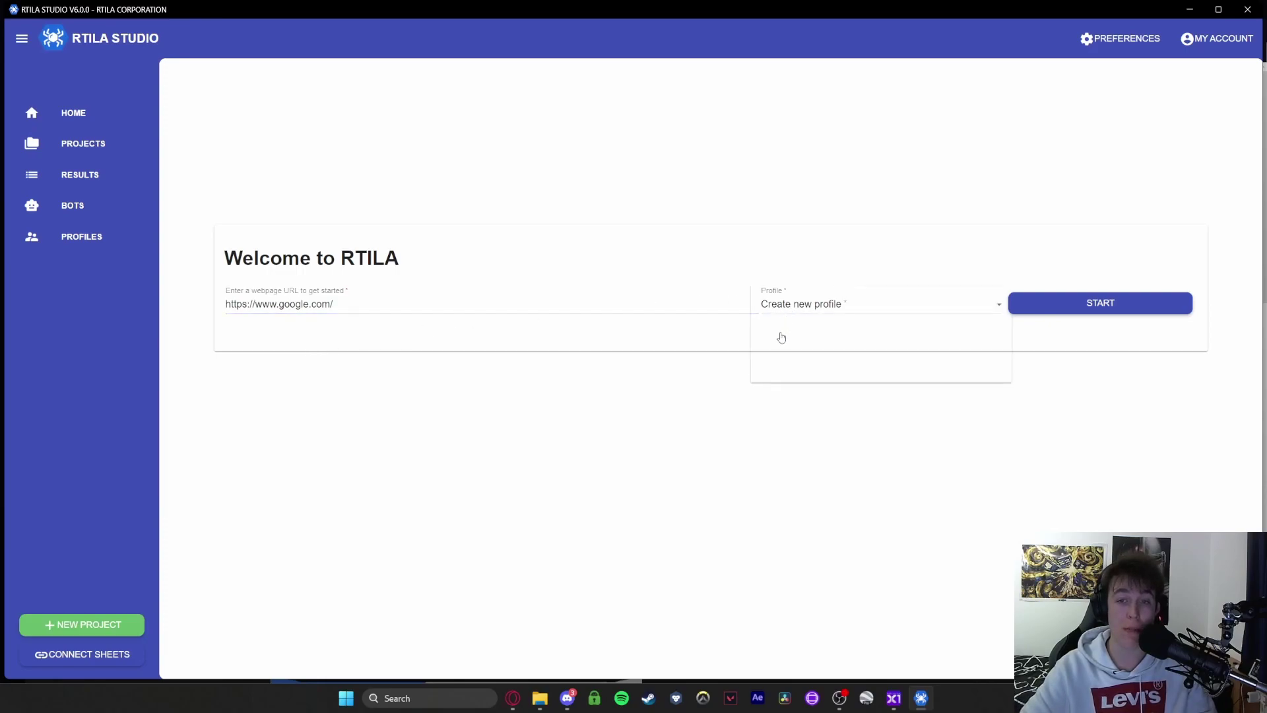
click(773, 428)
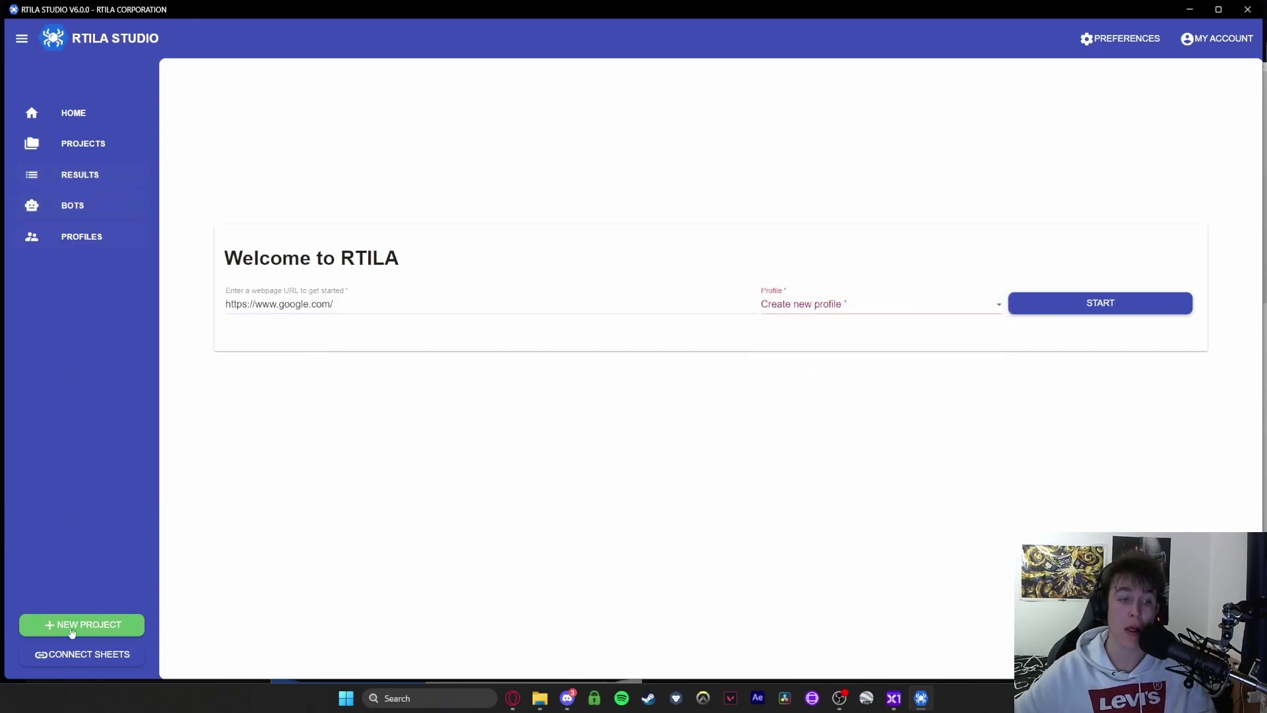
click(92, 142)
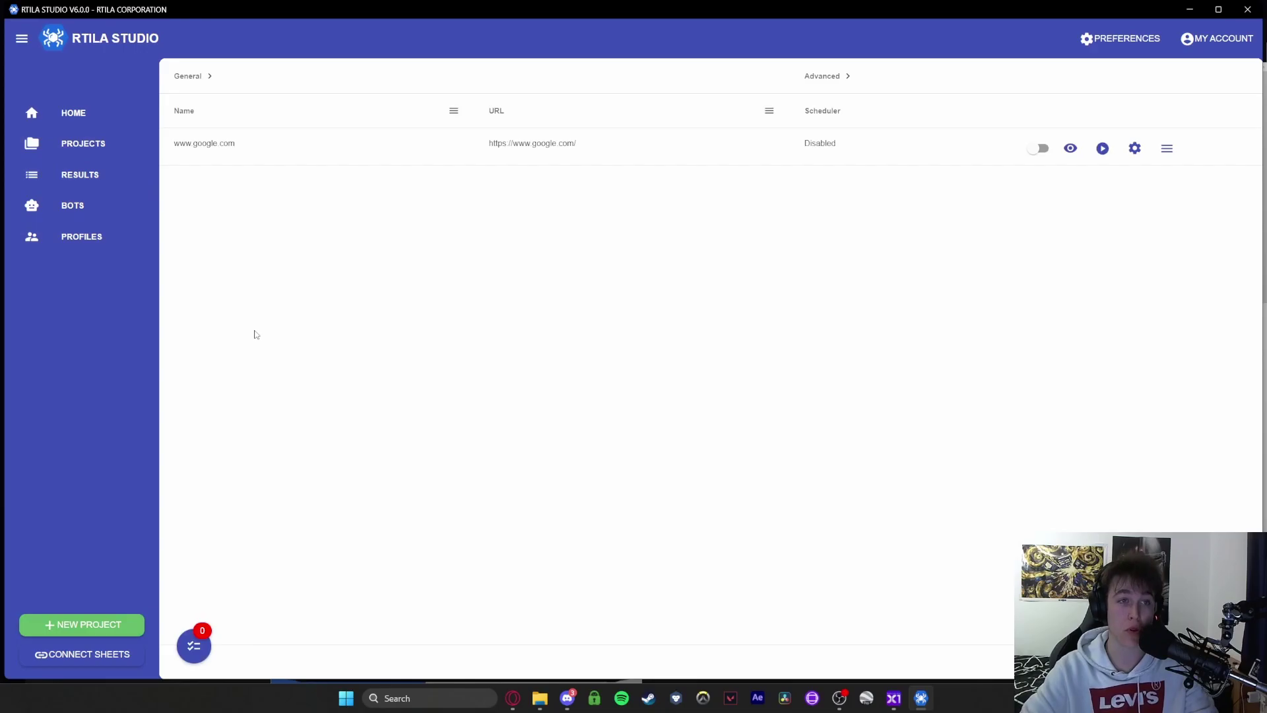
click(99, 115)
click(1077, 303)
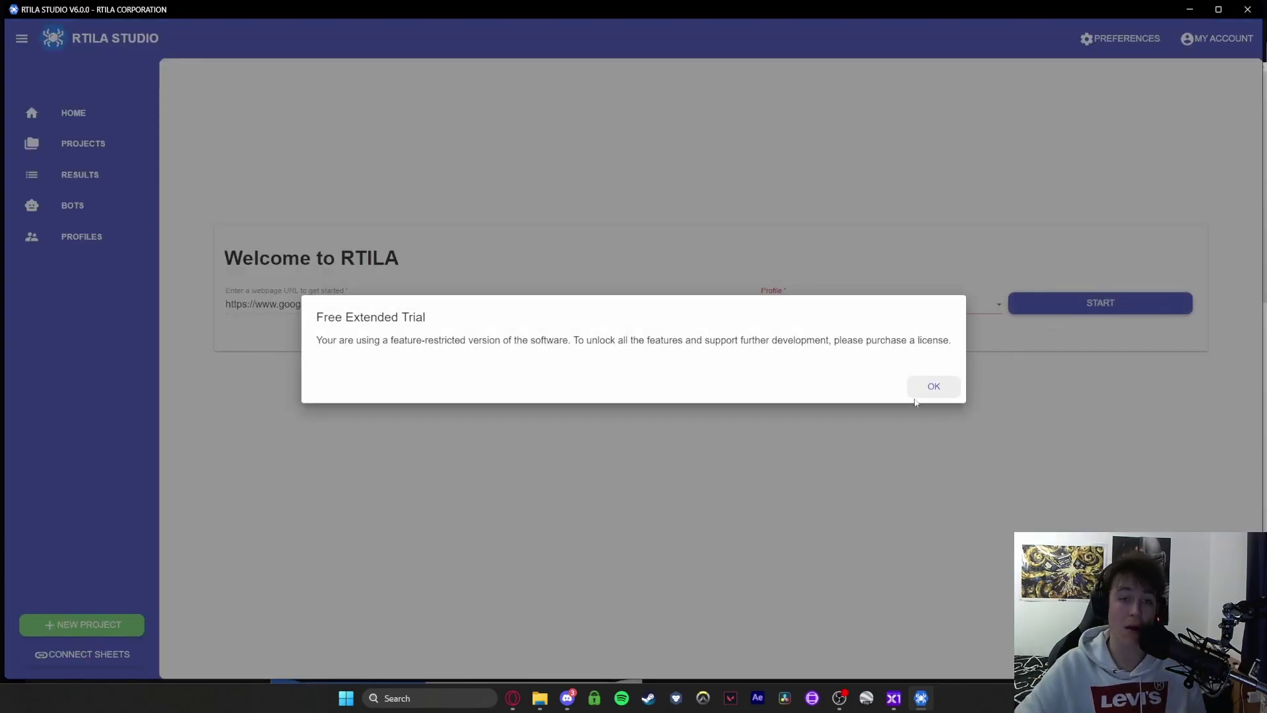
click(931, 397)
click(95, 151)
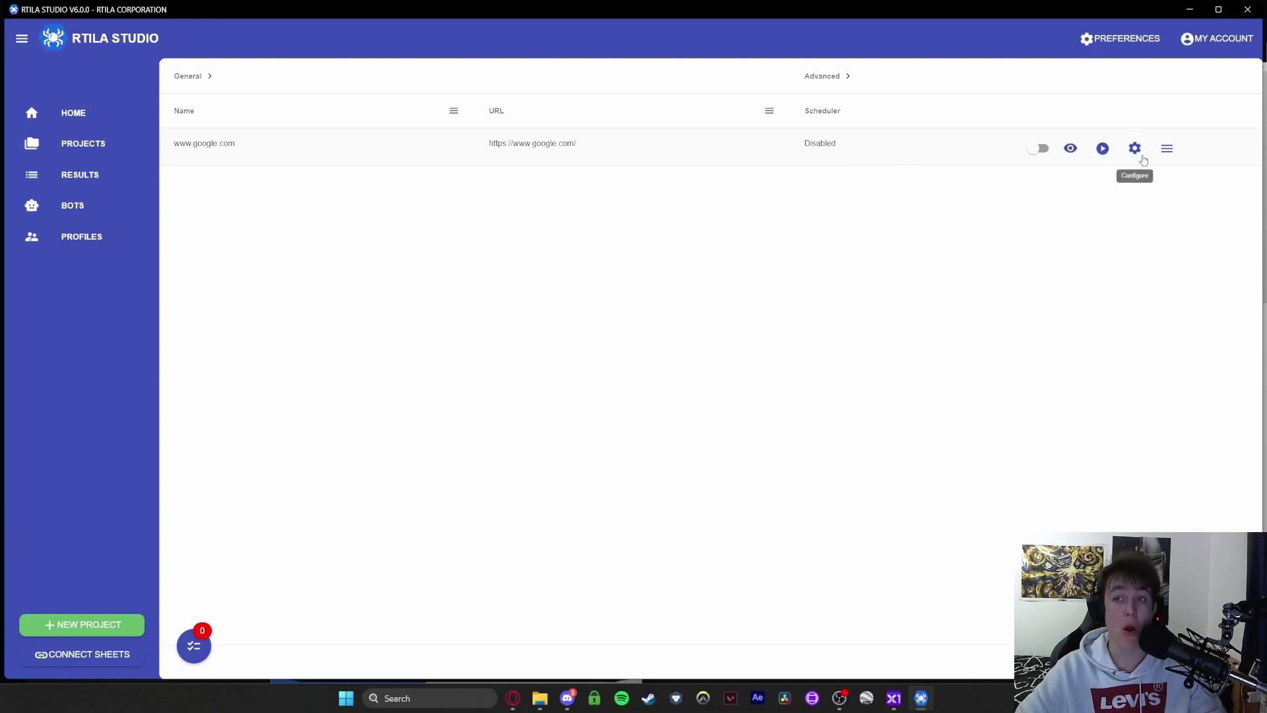
click(1038, 147)
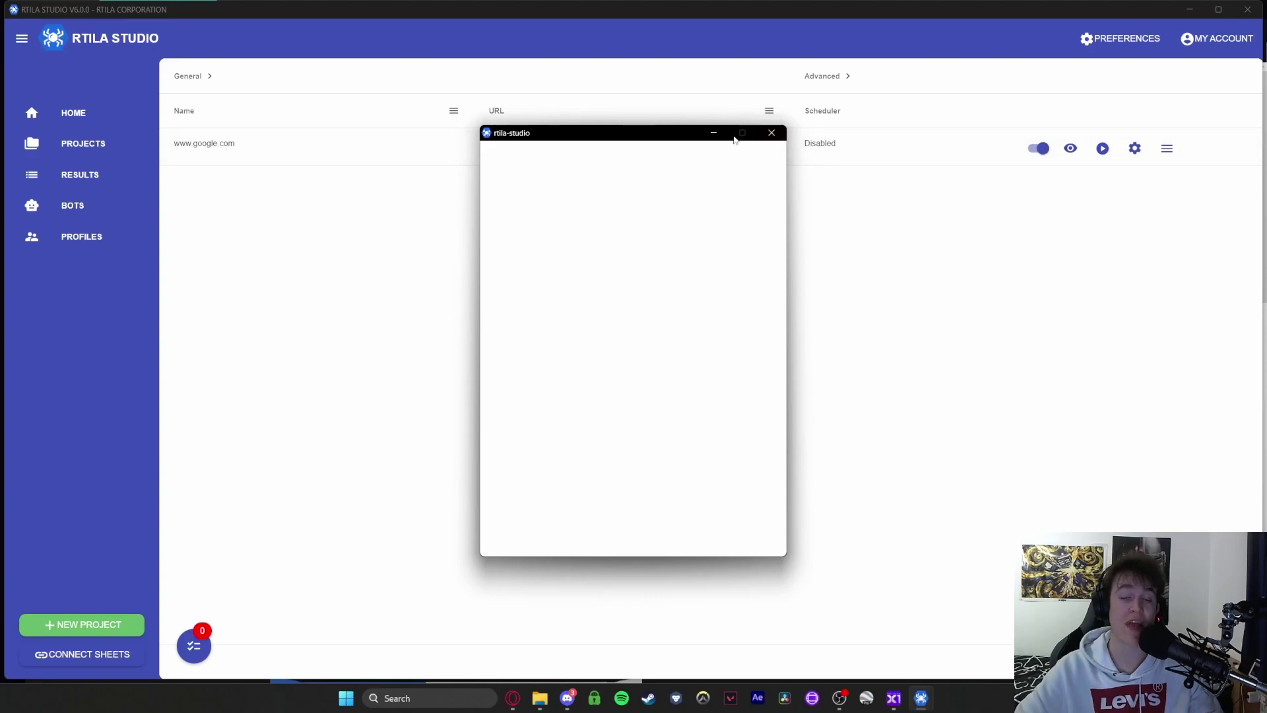
click(771, 132)
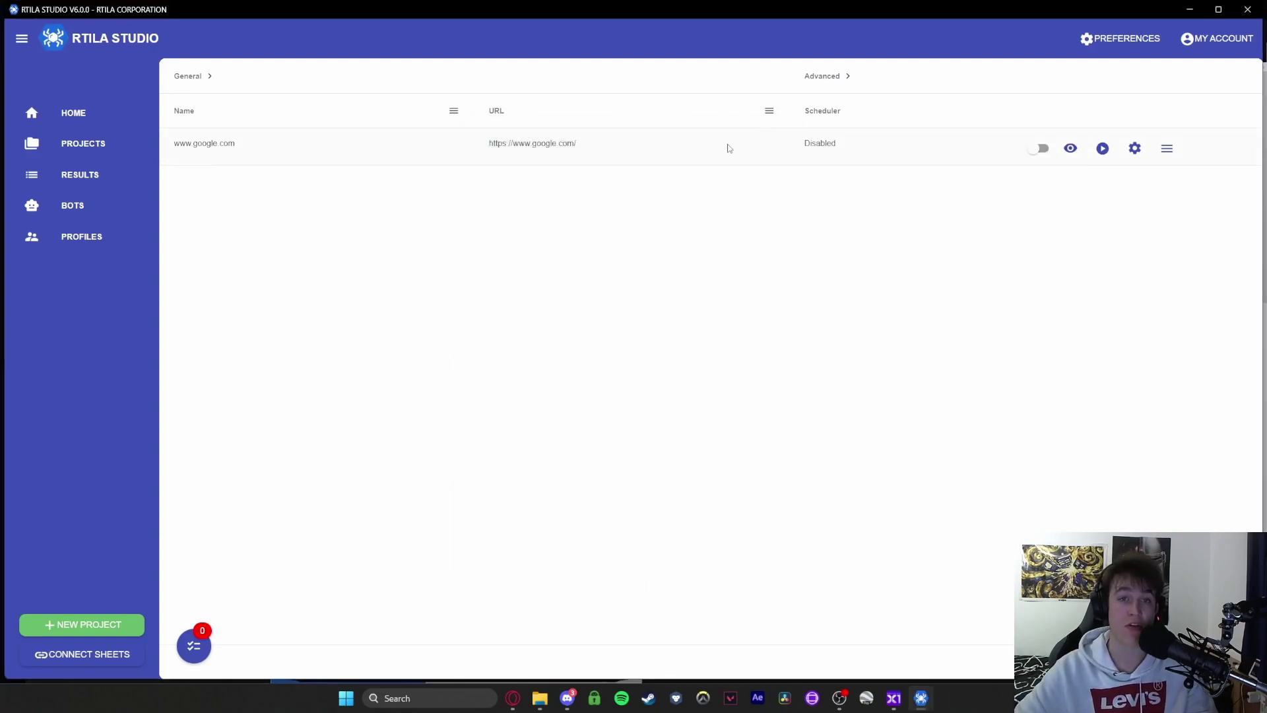
click(1072, 150)
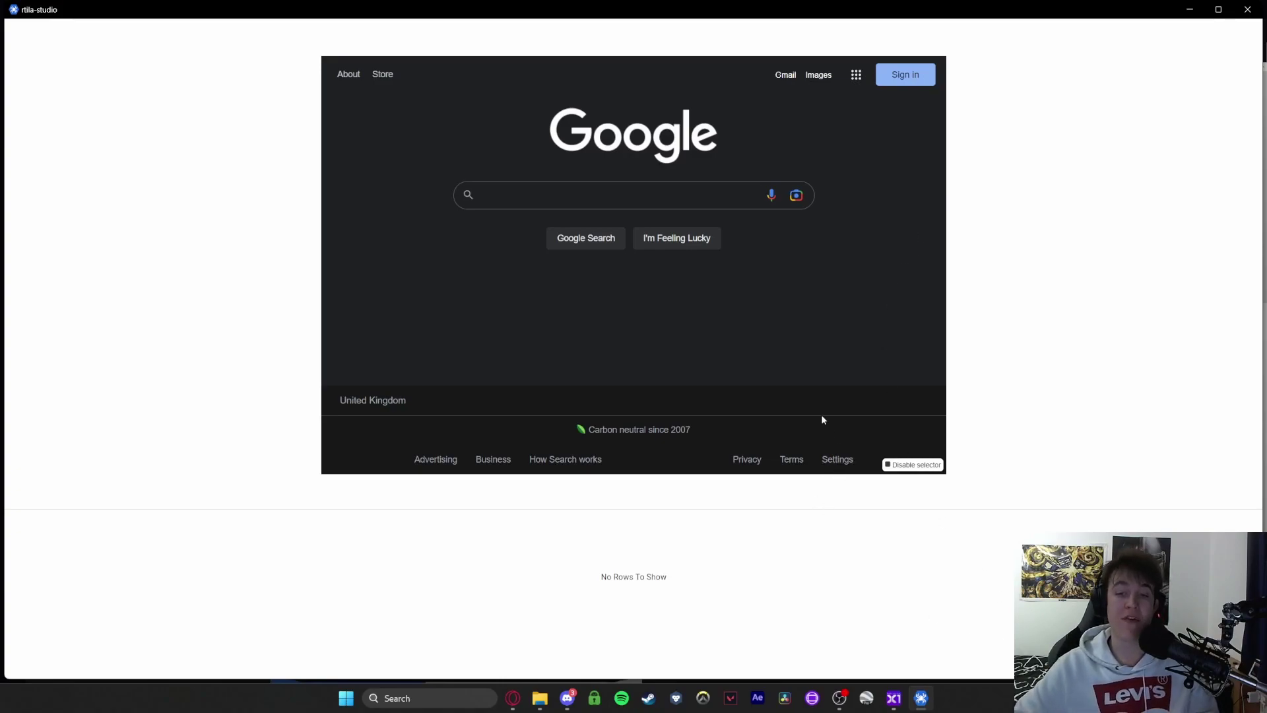
click(667, 195)
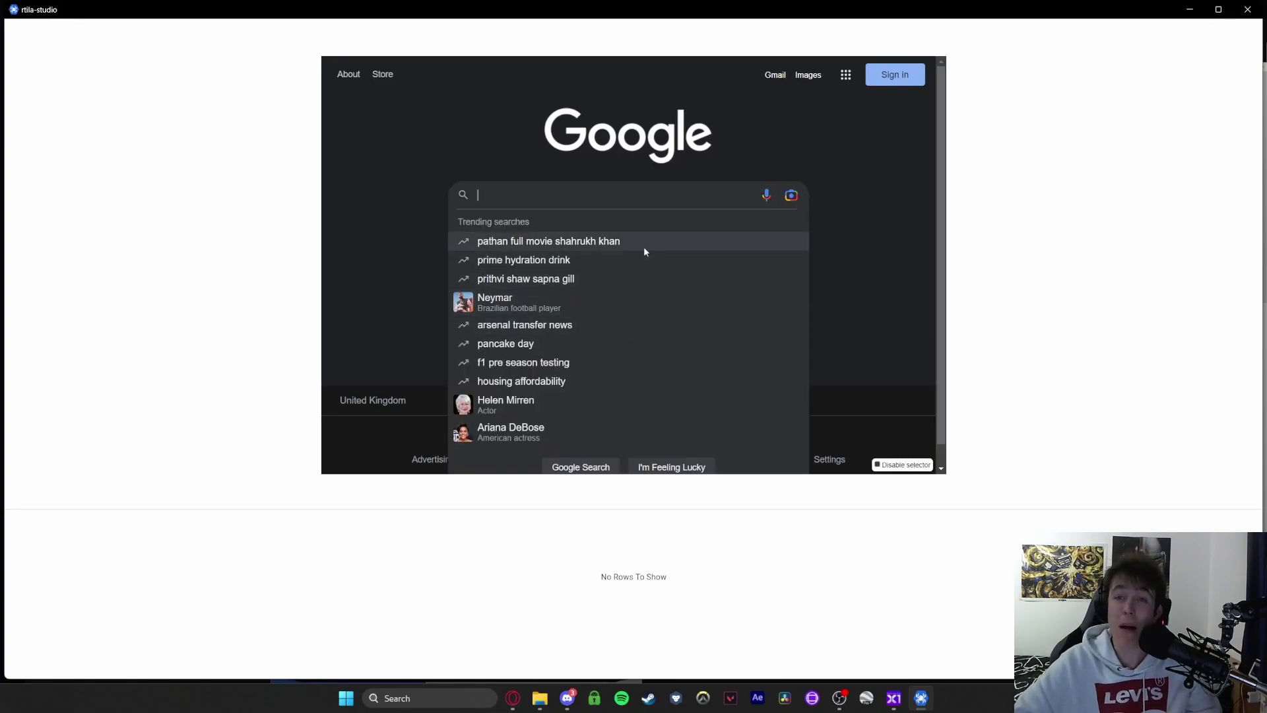
click(572, 144)
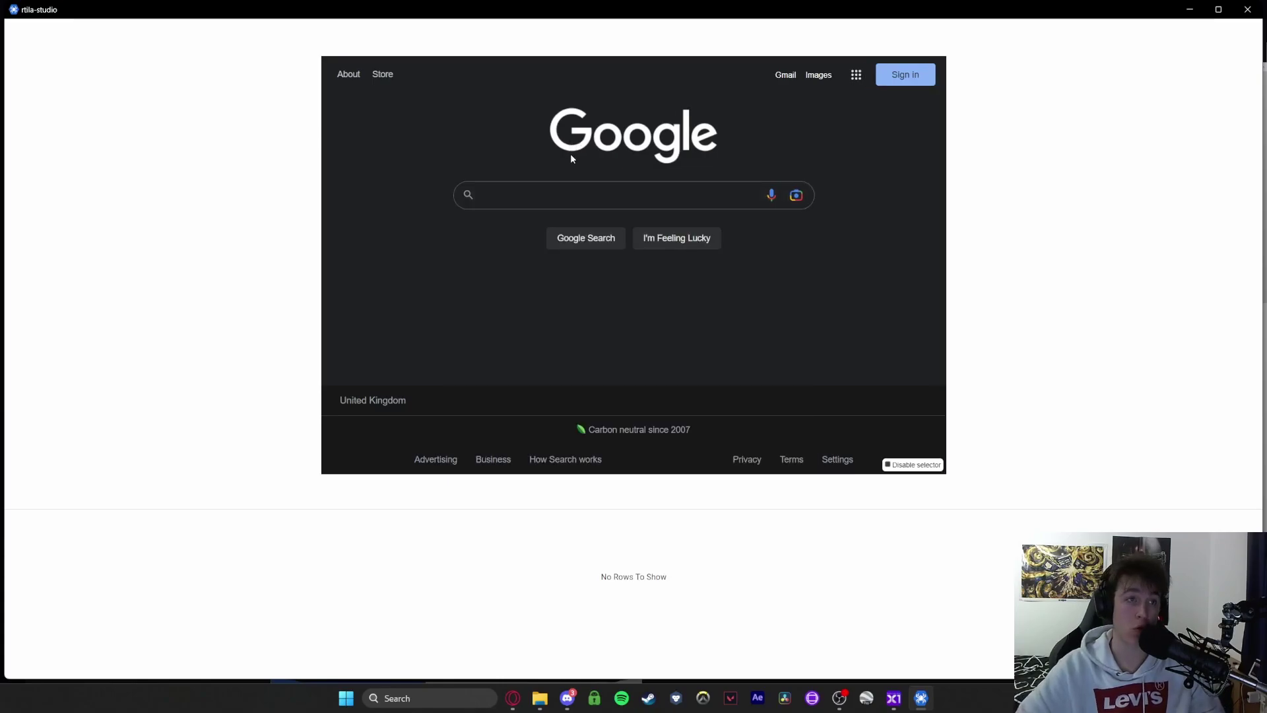
click(1247, 9)
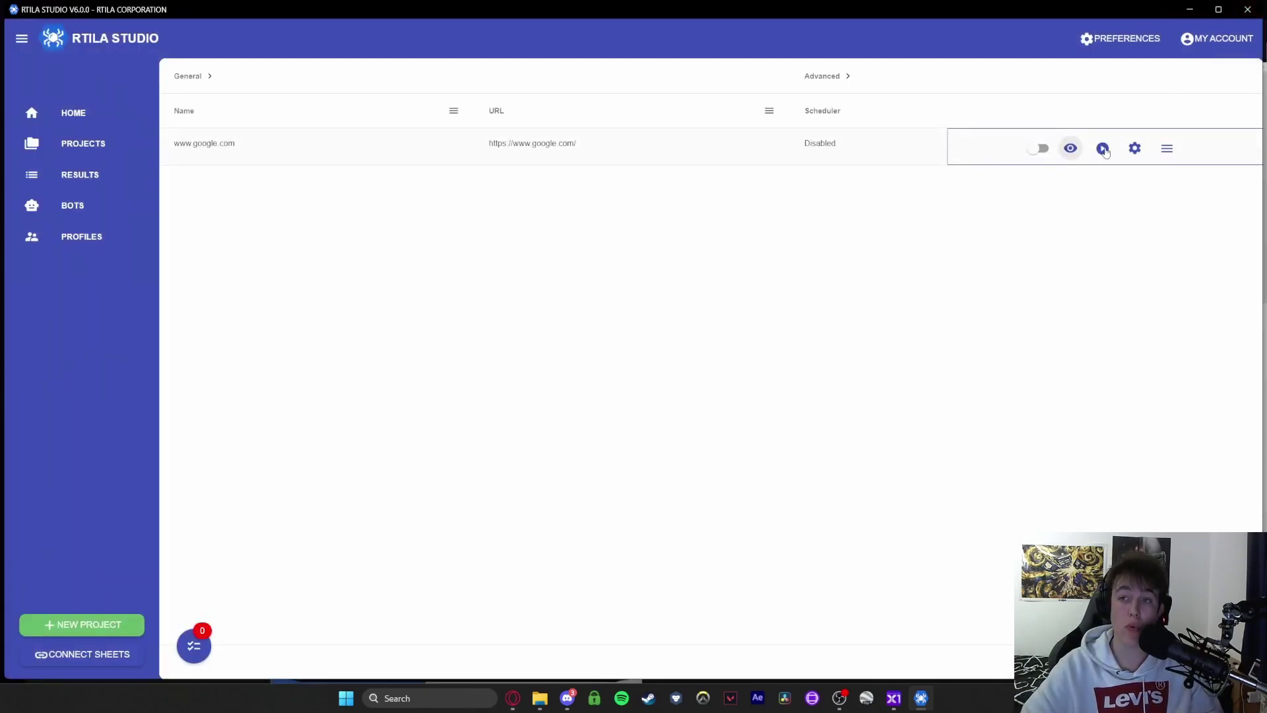
click(1103, 149)
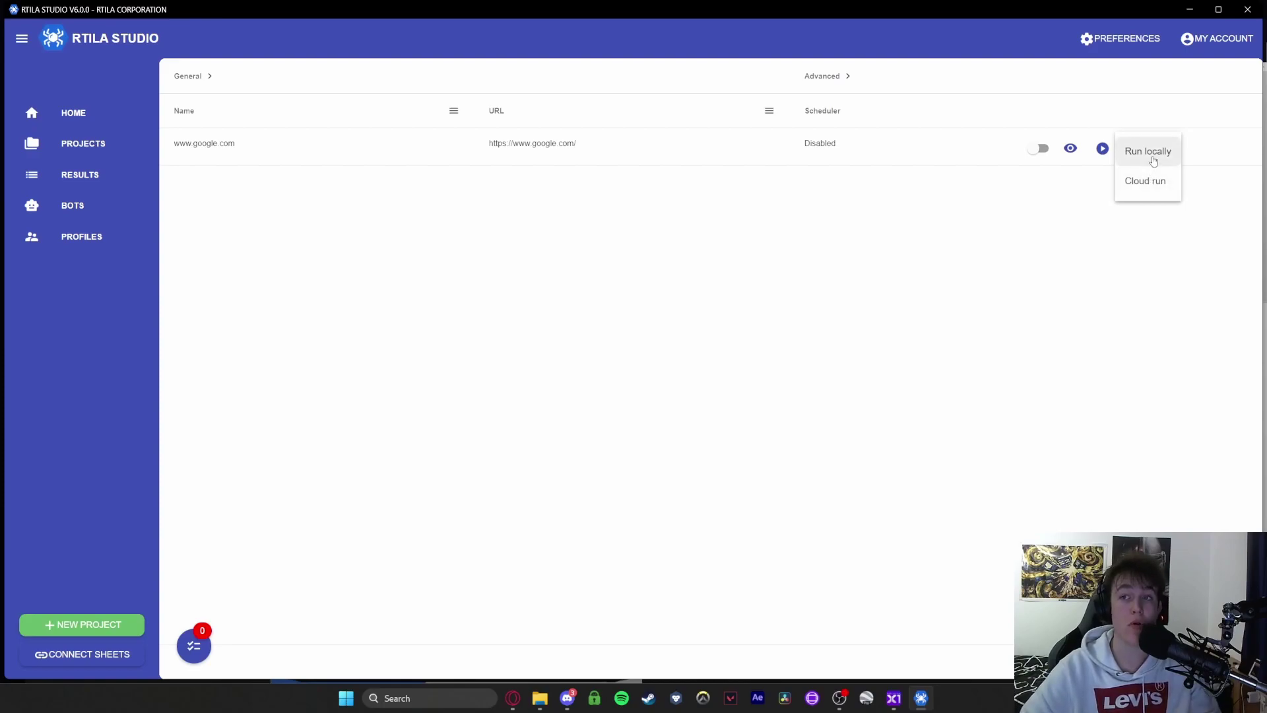
click(998, 245)
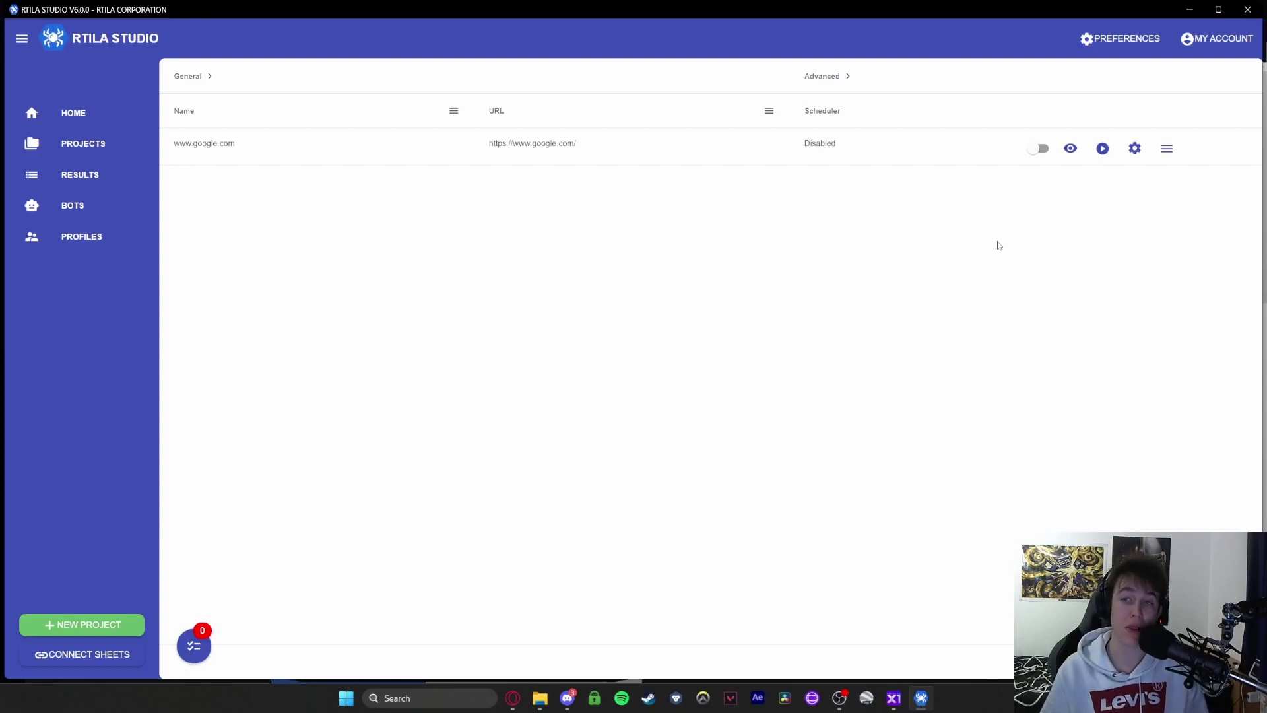
click(1126, 153)
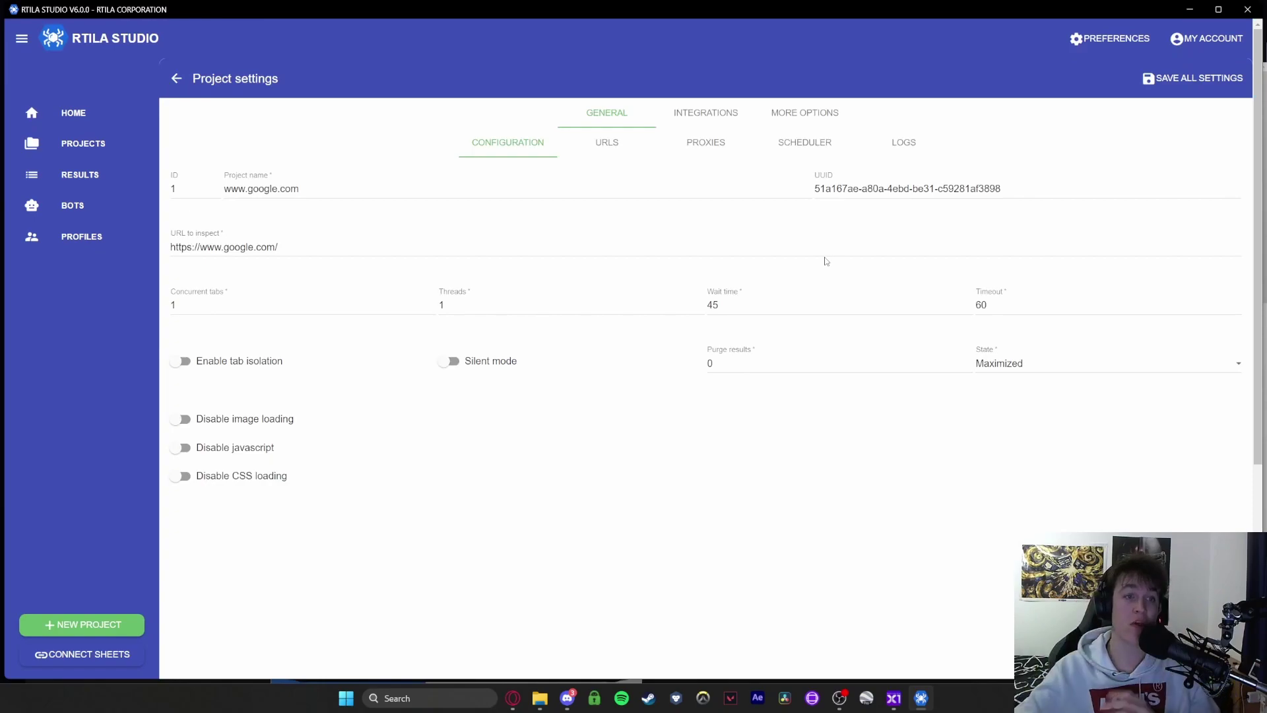
- Turn on Disable javascript and view the import-from-file and XML sitemap URL options
scroll(467, 235, down, 2)
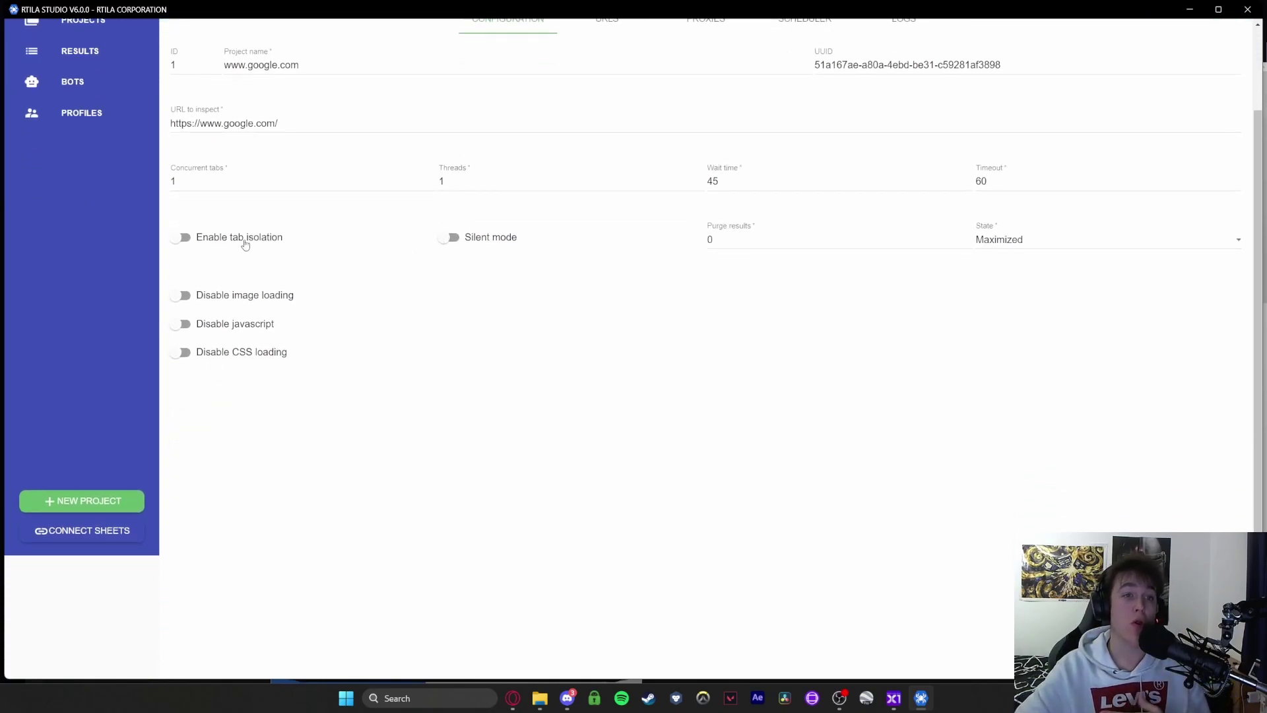
scroll(492, 253, up, 1)
scroll(492, 253, up, 2)
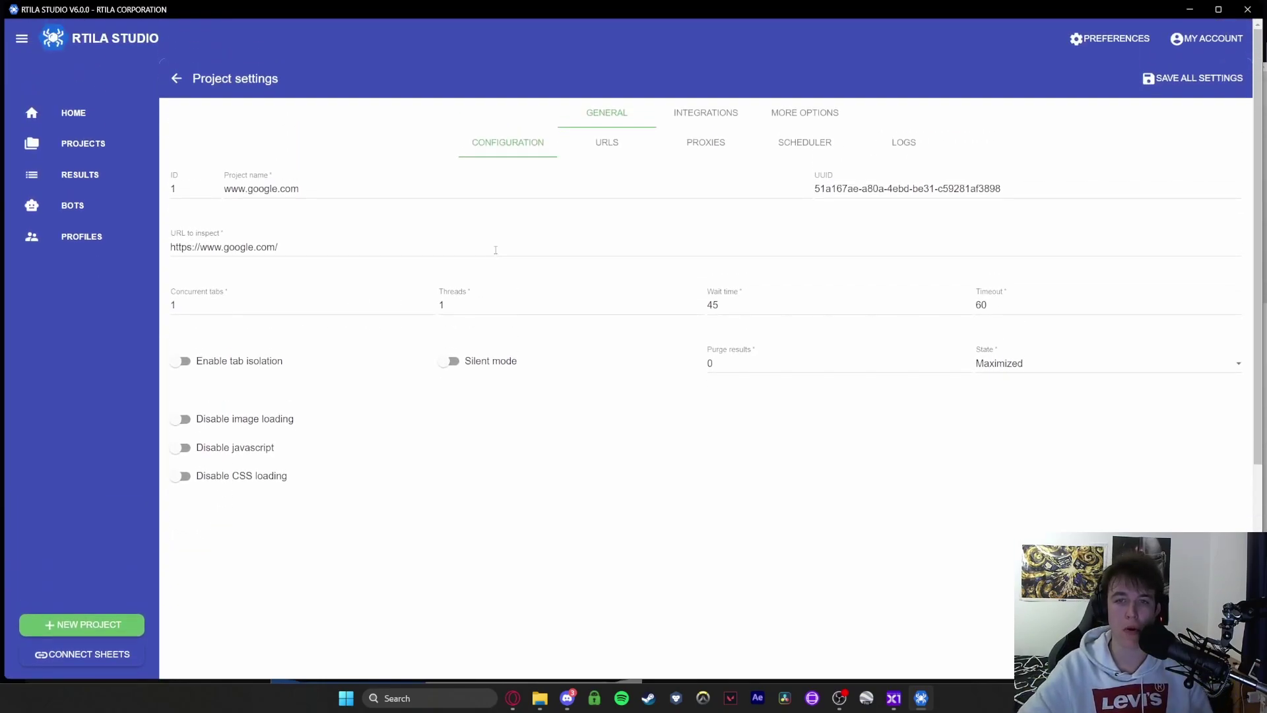
click(399, 454)
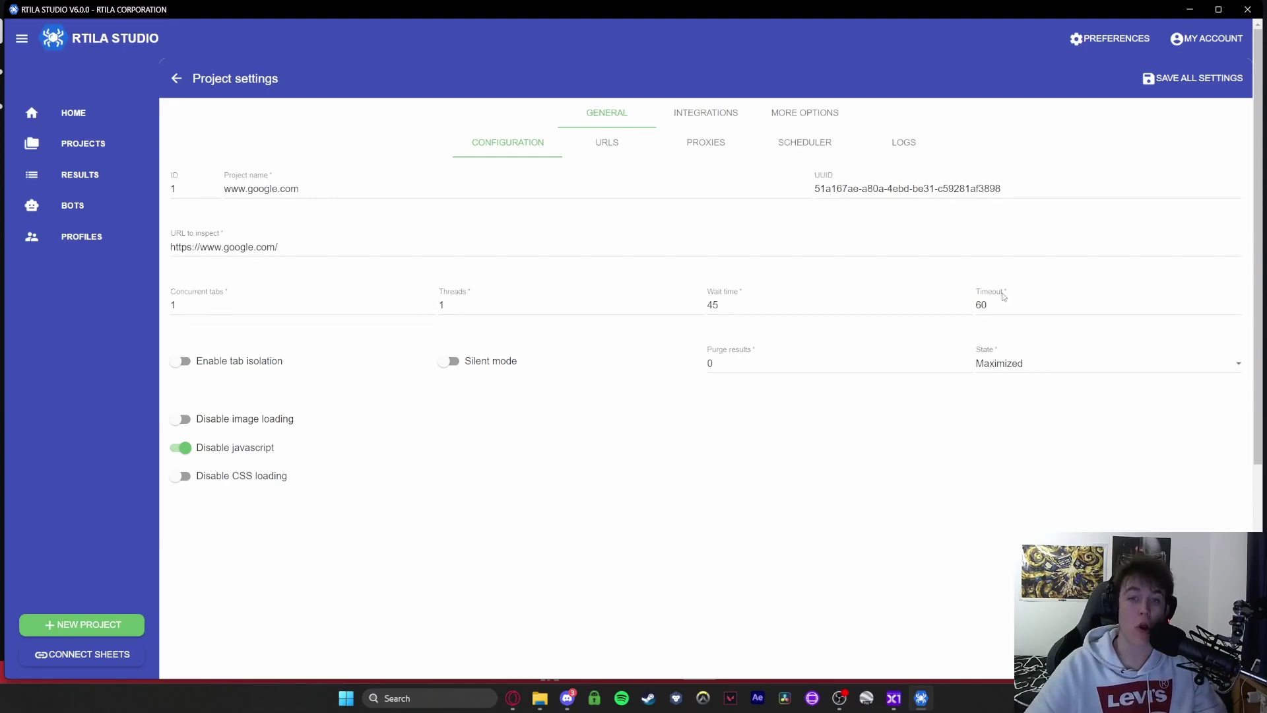
click(608, 157)
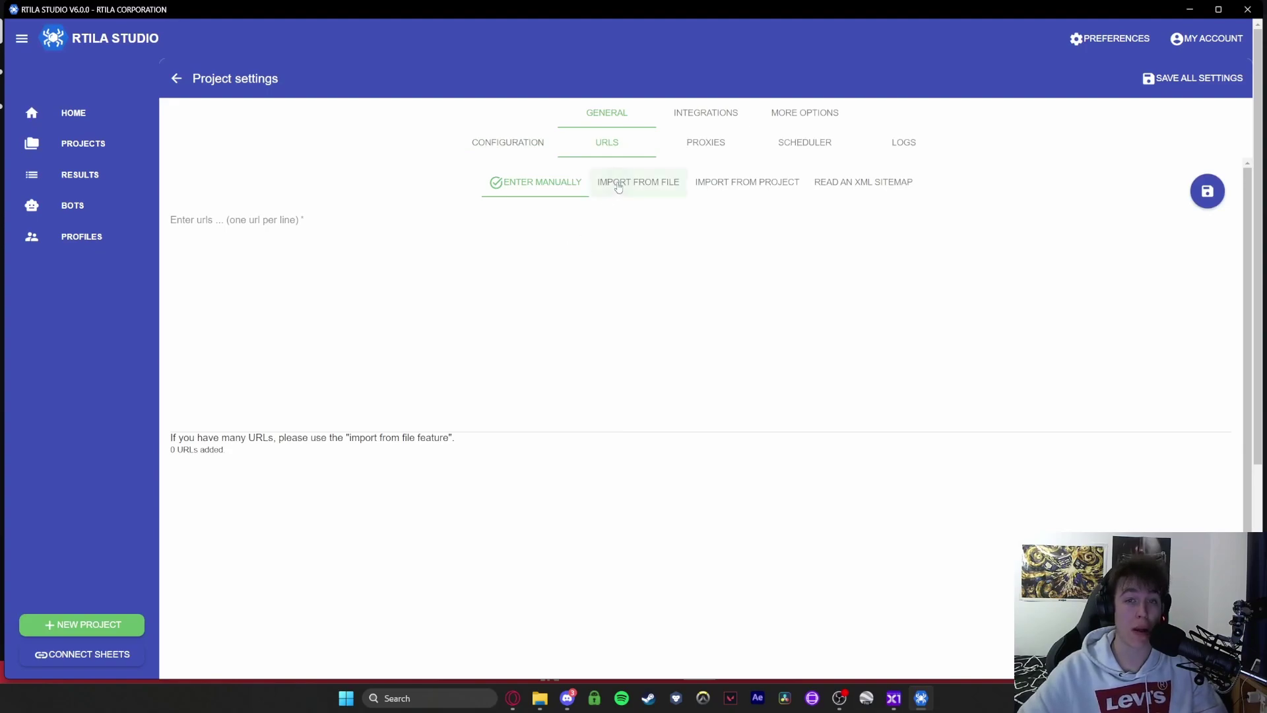
click(629, 180)
click(862, 182)
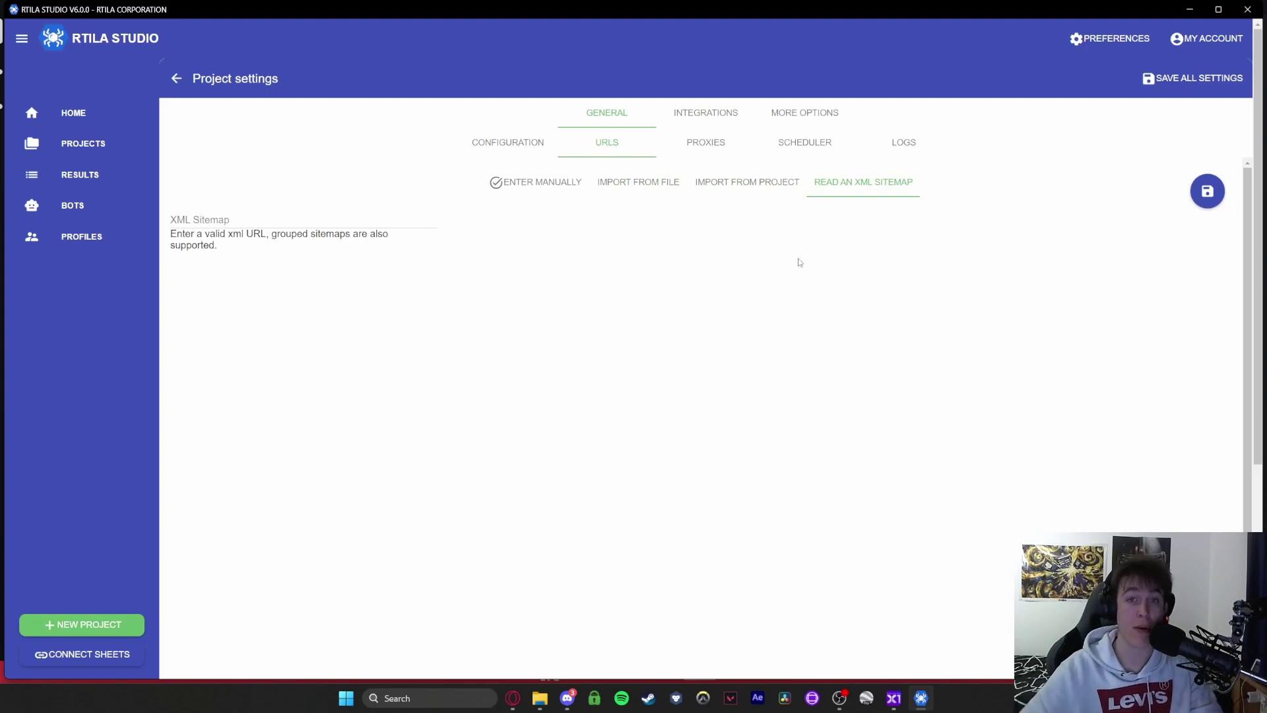
- In the Built-in proxies list, type test text and clear it again
click(720, 155)
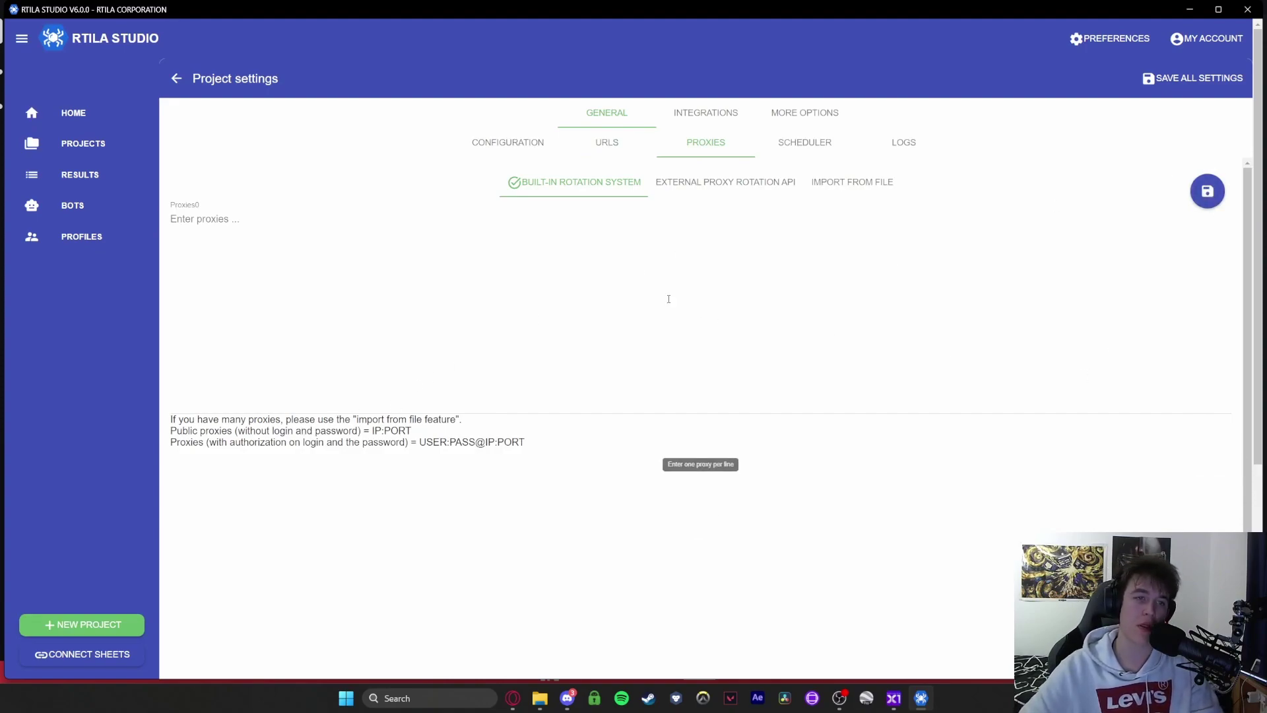
click(331, 232)
text(dsdfsdfsd)
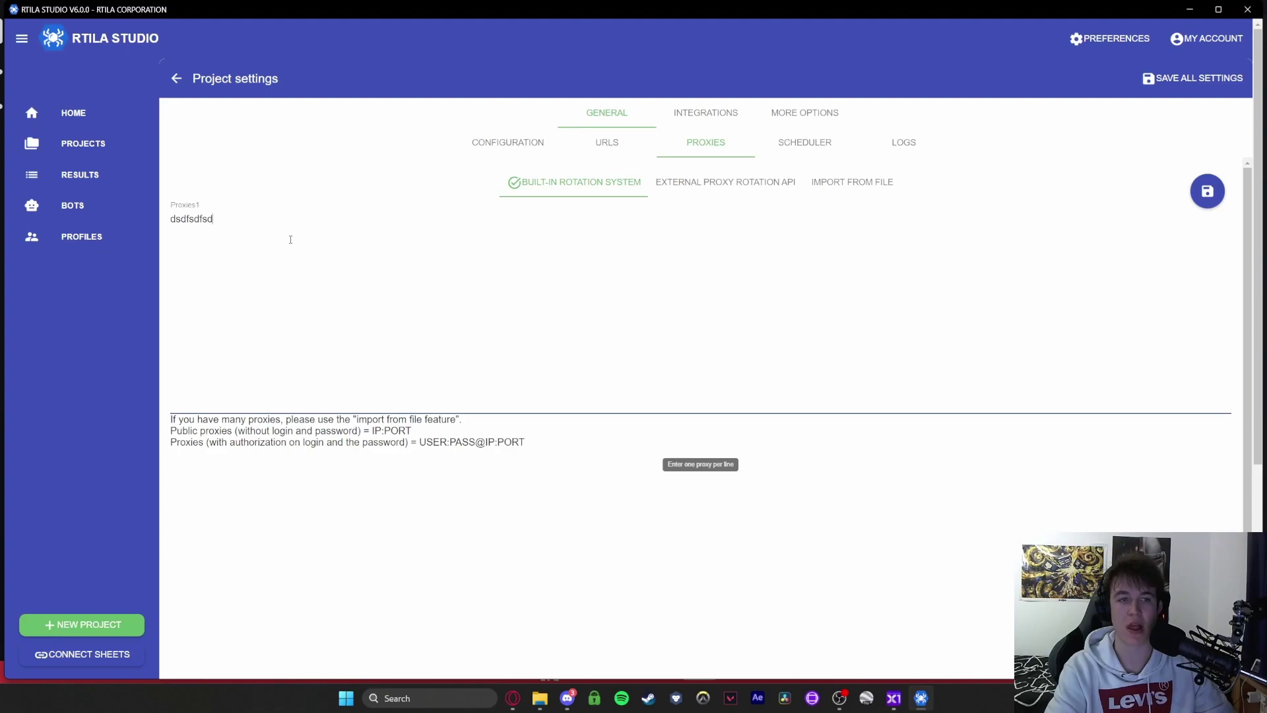
key(ctrl+a)
key(BackSpace)
- Review the External API proxy rotation and Import From File proxy options
click(711, 182)
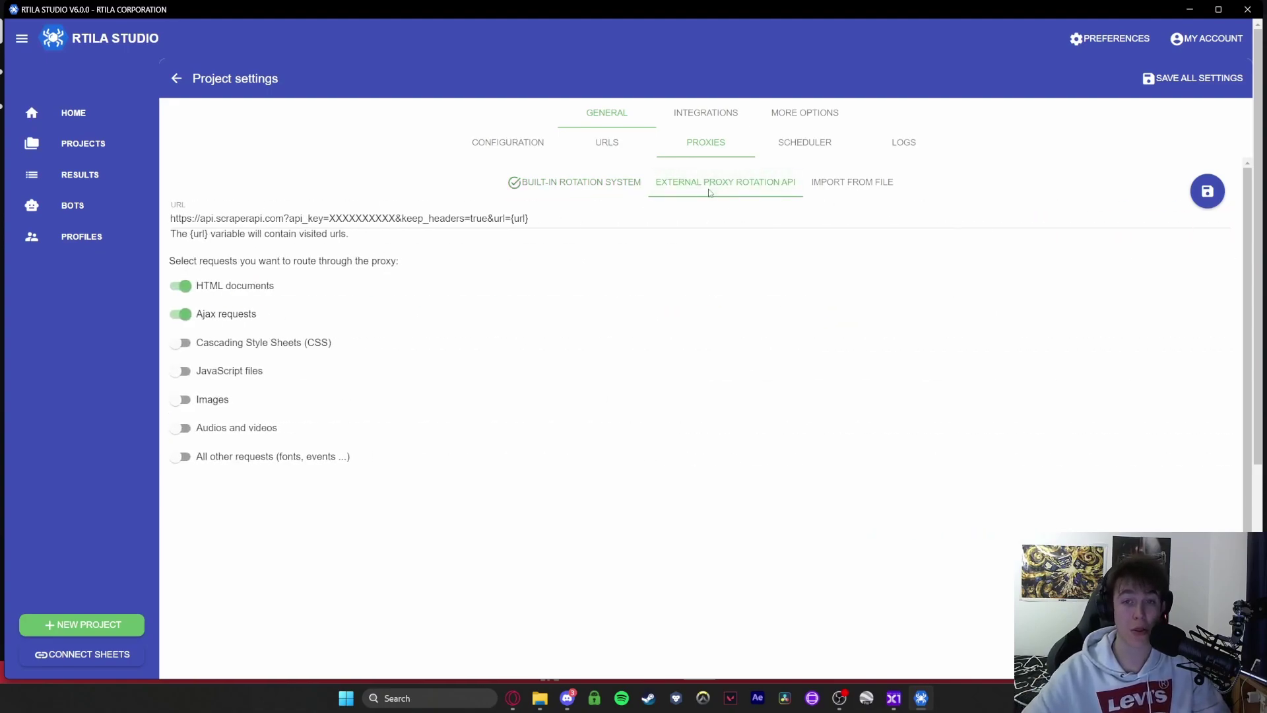
drag(170, 263, 405, 271)
click(874, 190)
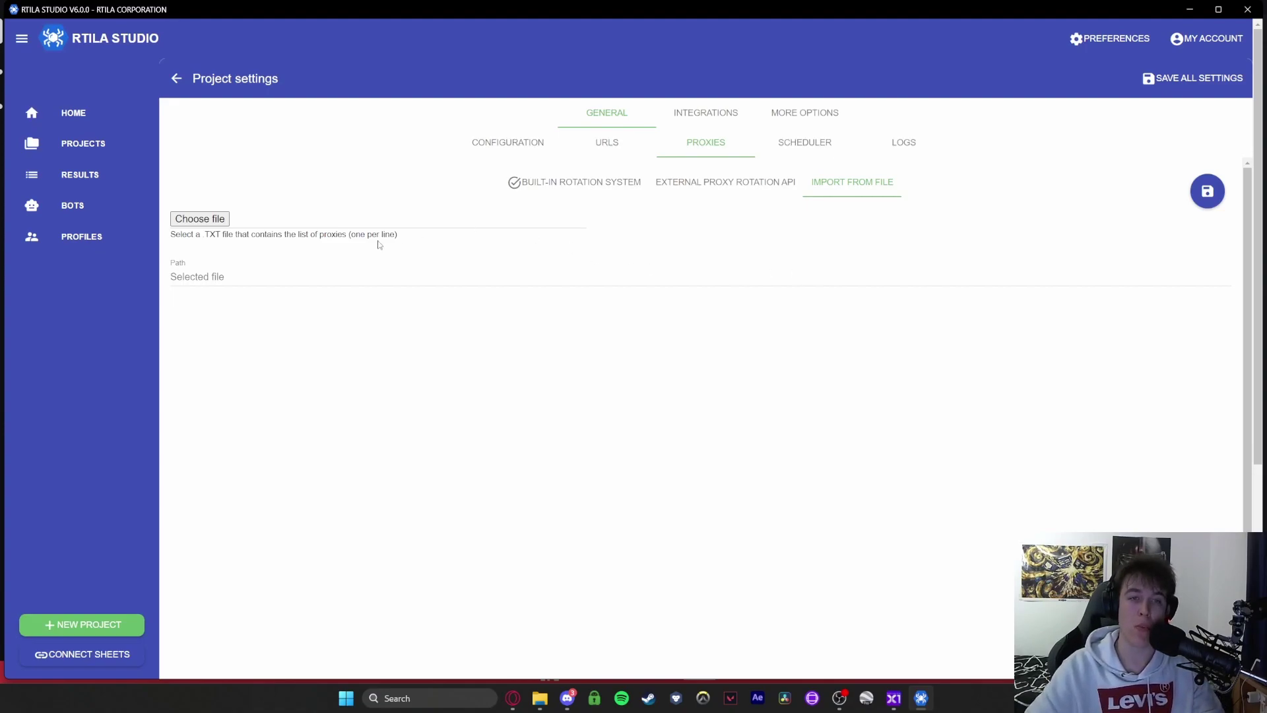
drag(352, 243, 458, 238)
- View the scheduler and log file location, ending on the FTP integration settings
click(803, 140)
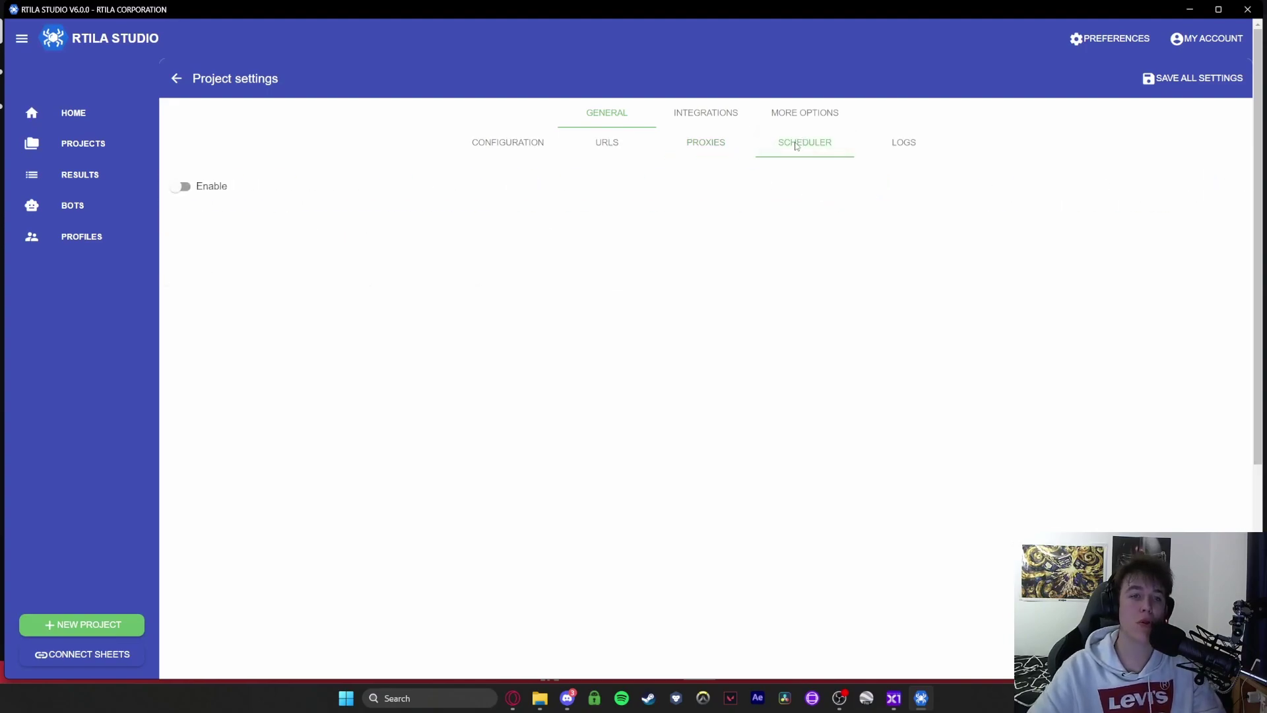
click(893, 144)
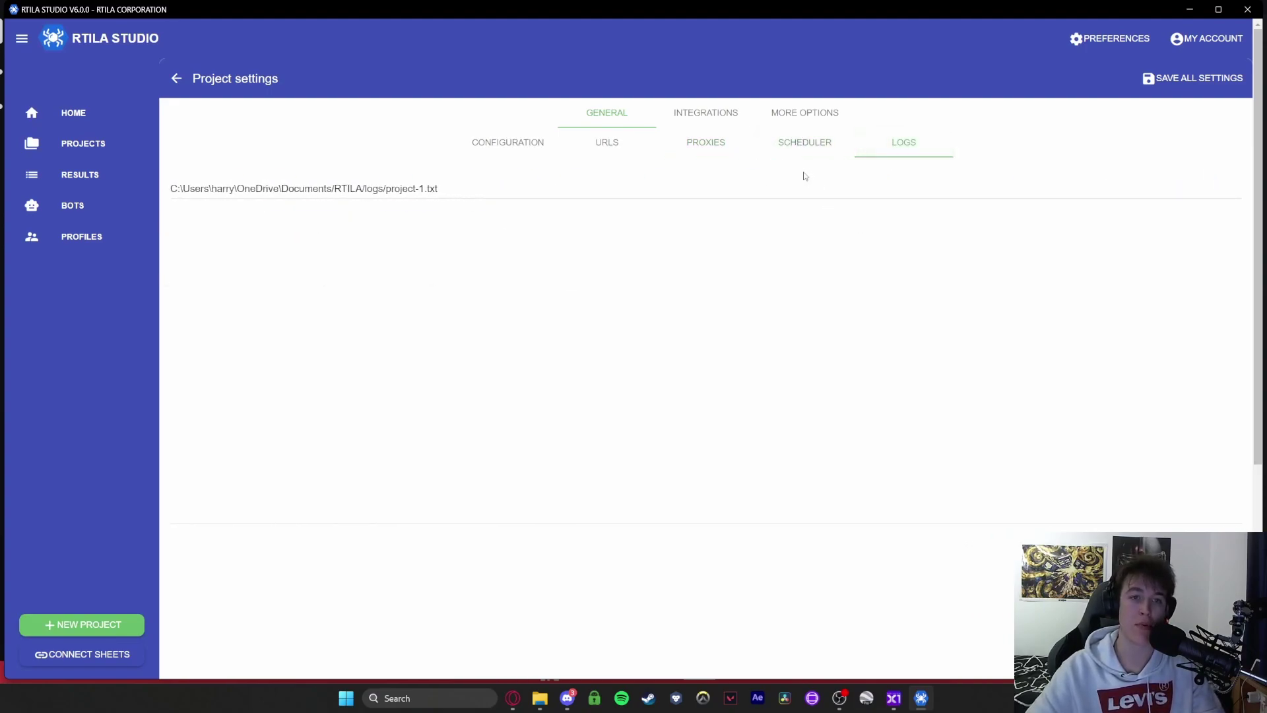
click(706, 114)
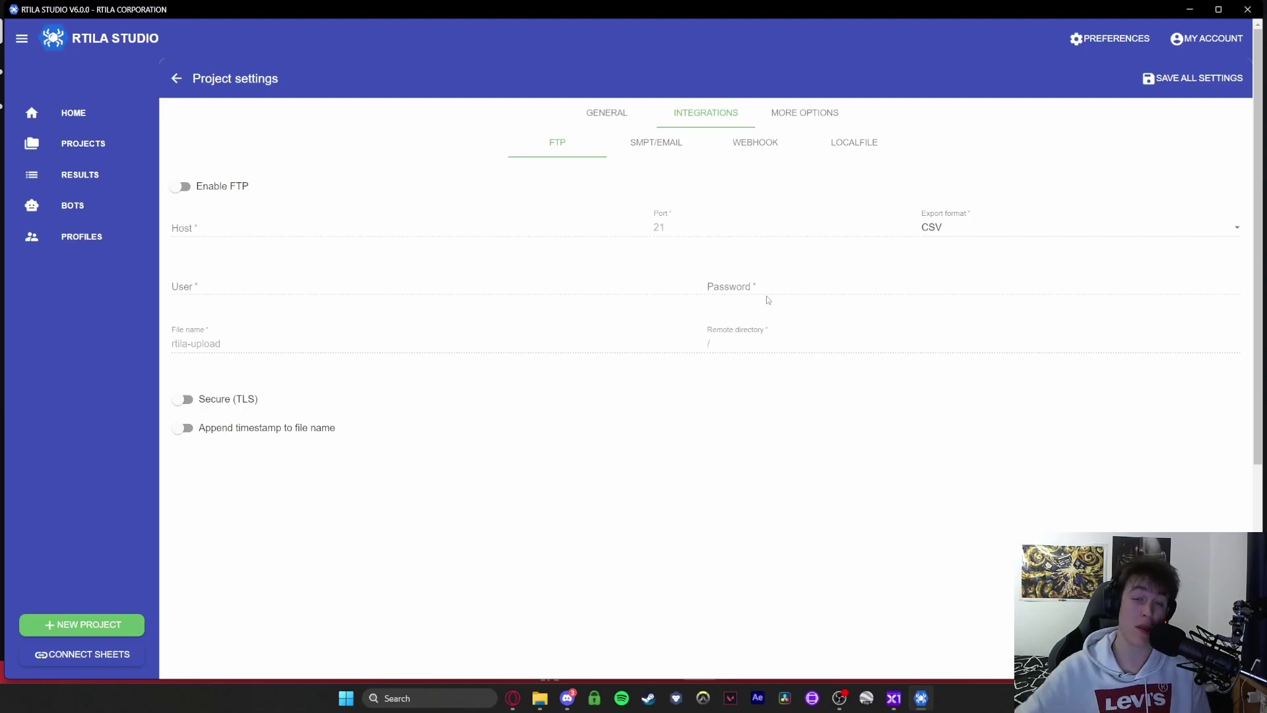
- Review the SMTP email, webhook and local file integration settings
click(656, 142)
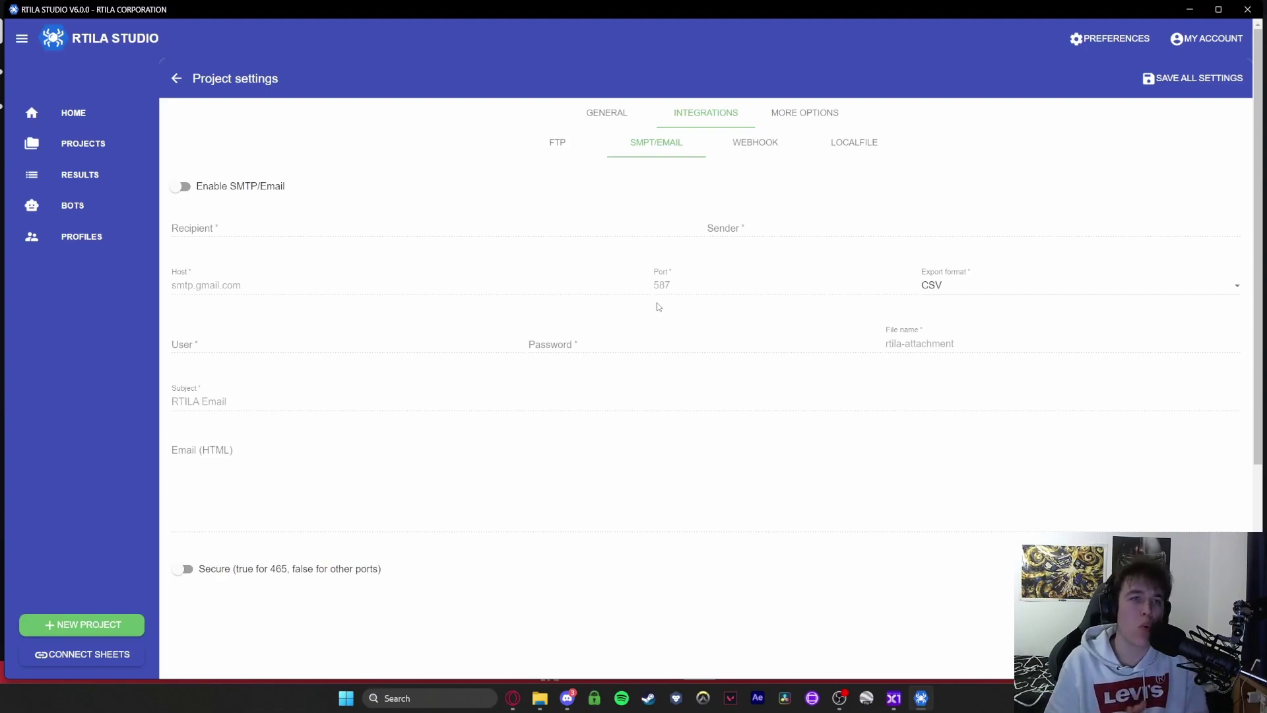
click(755, 155)
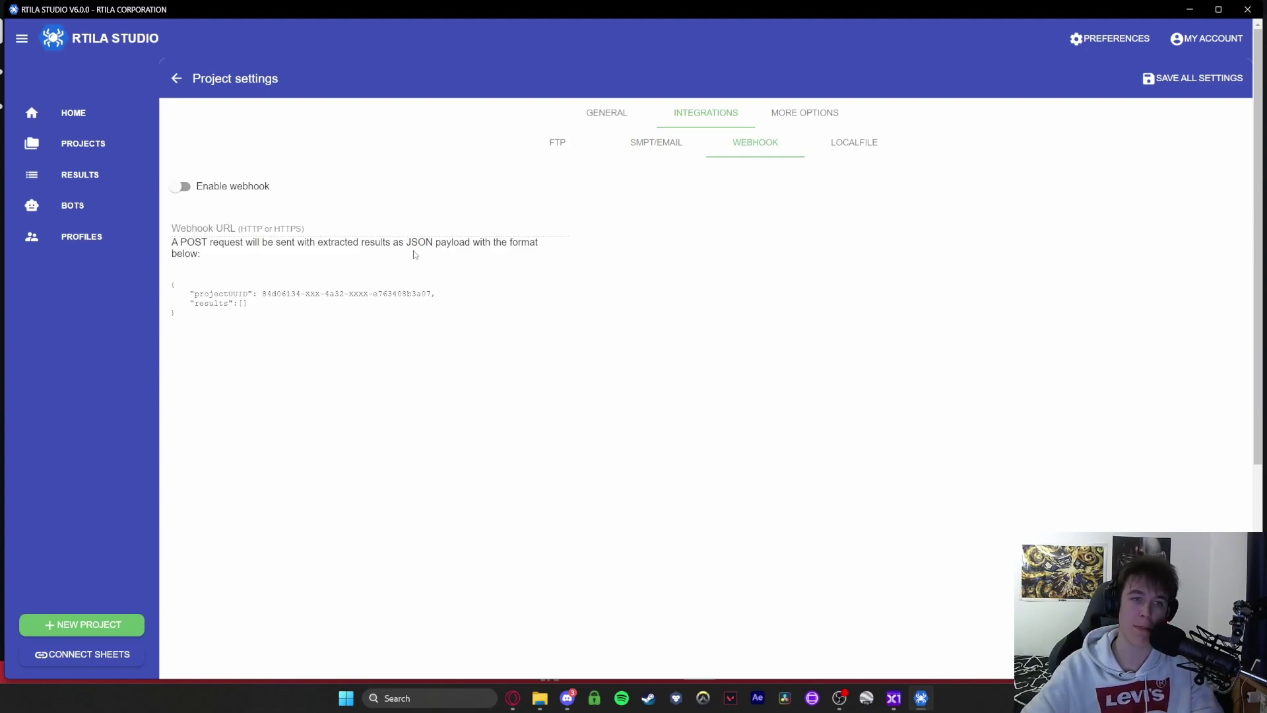
click(869, 157)
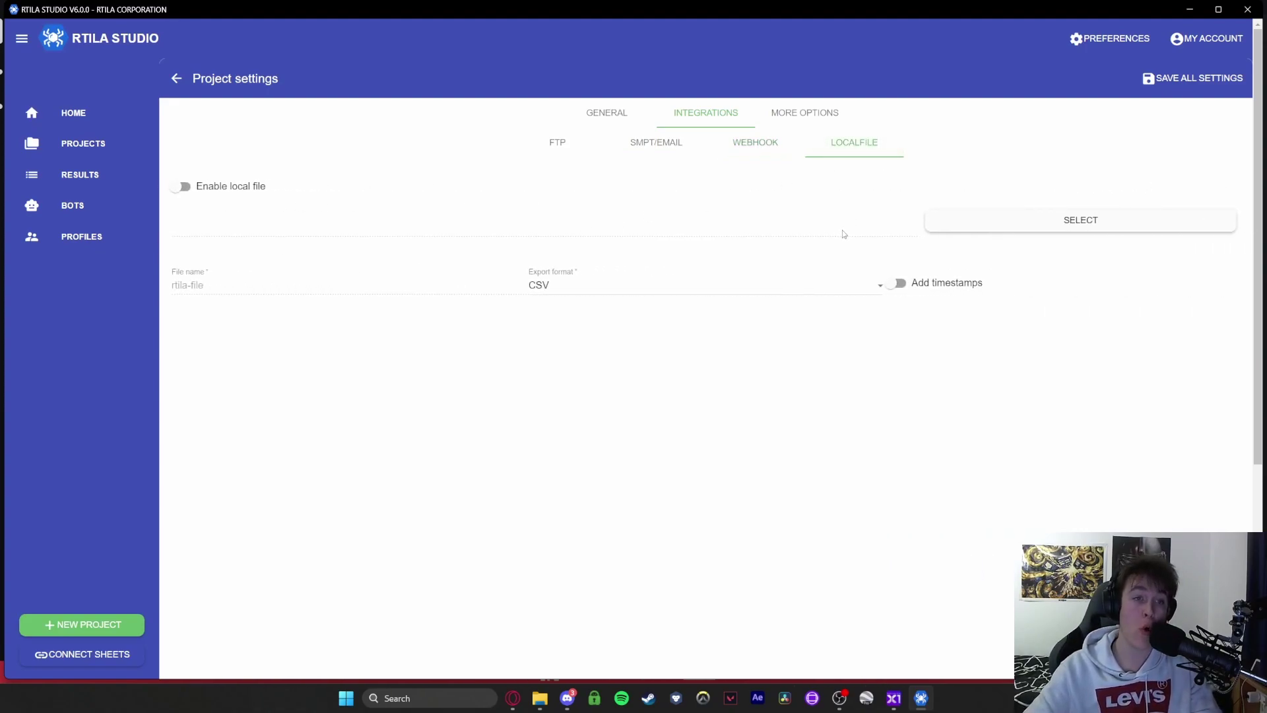
- Look over the Reports, JS Actions and 2Captcha options, then return to the projects list
click(807, 117)
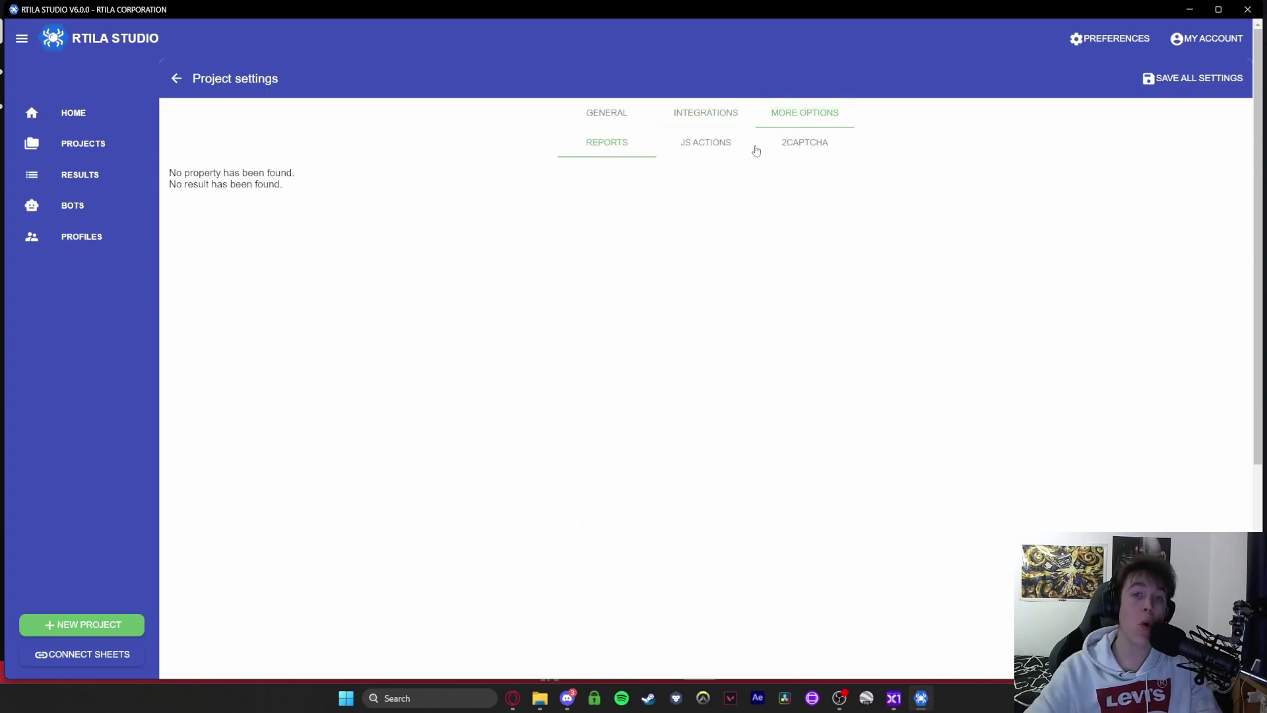
click(693, 155)
click(799, 149)
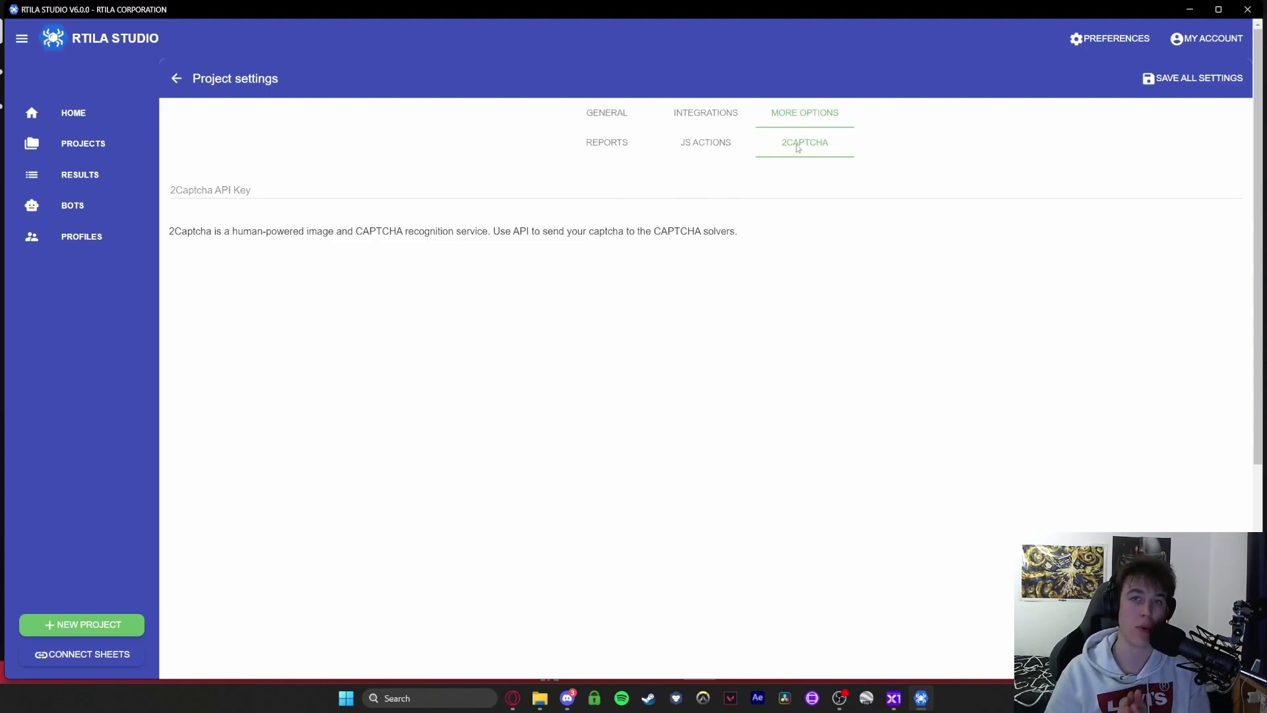
click(176, 78)
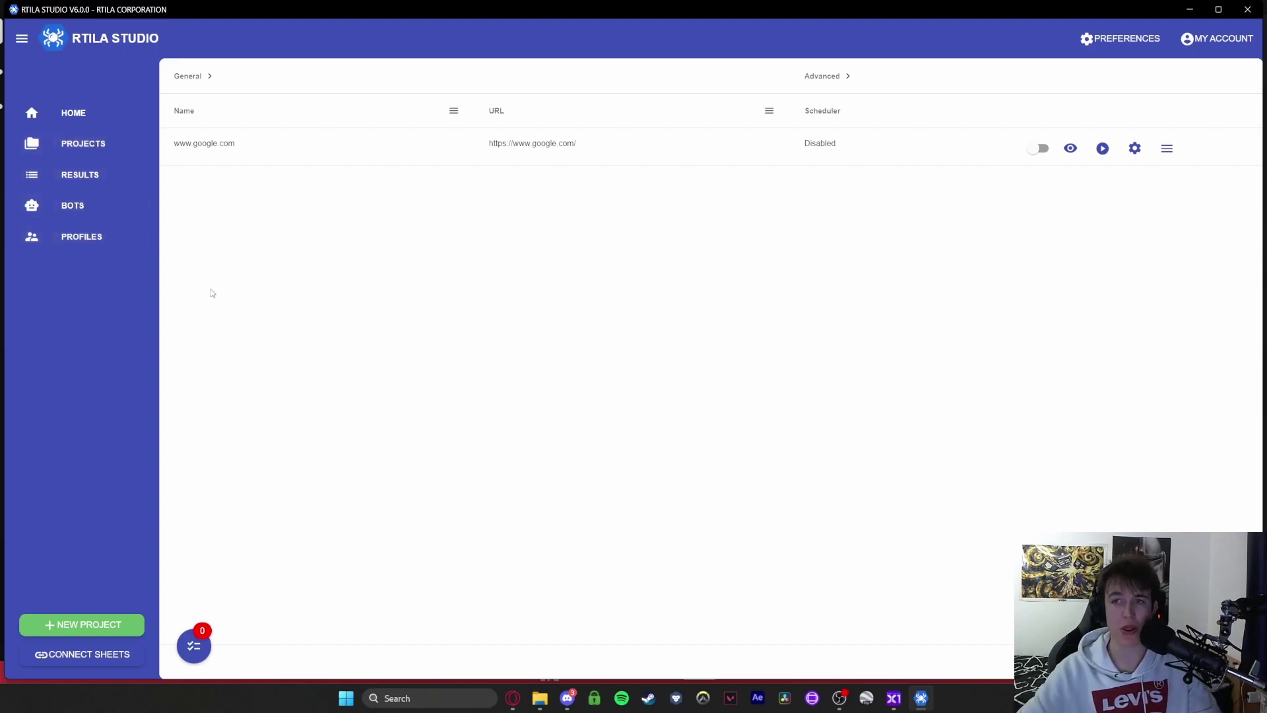
click(193, 648)
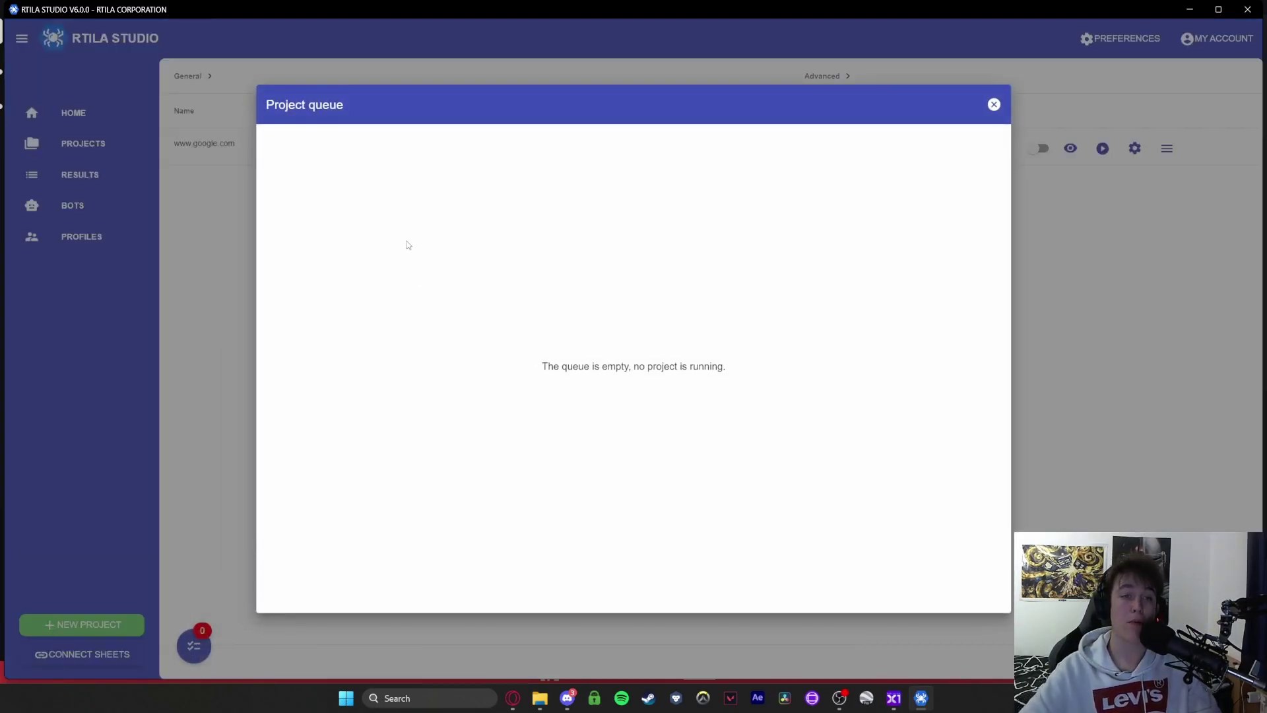
click(994, 105)
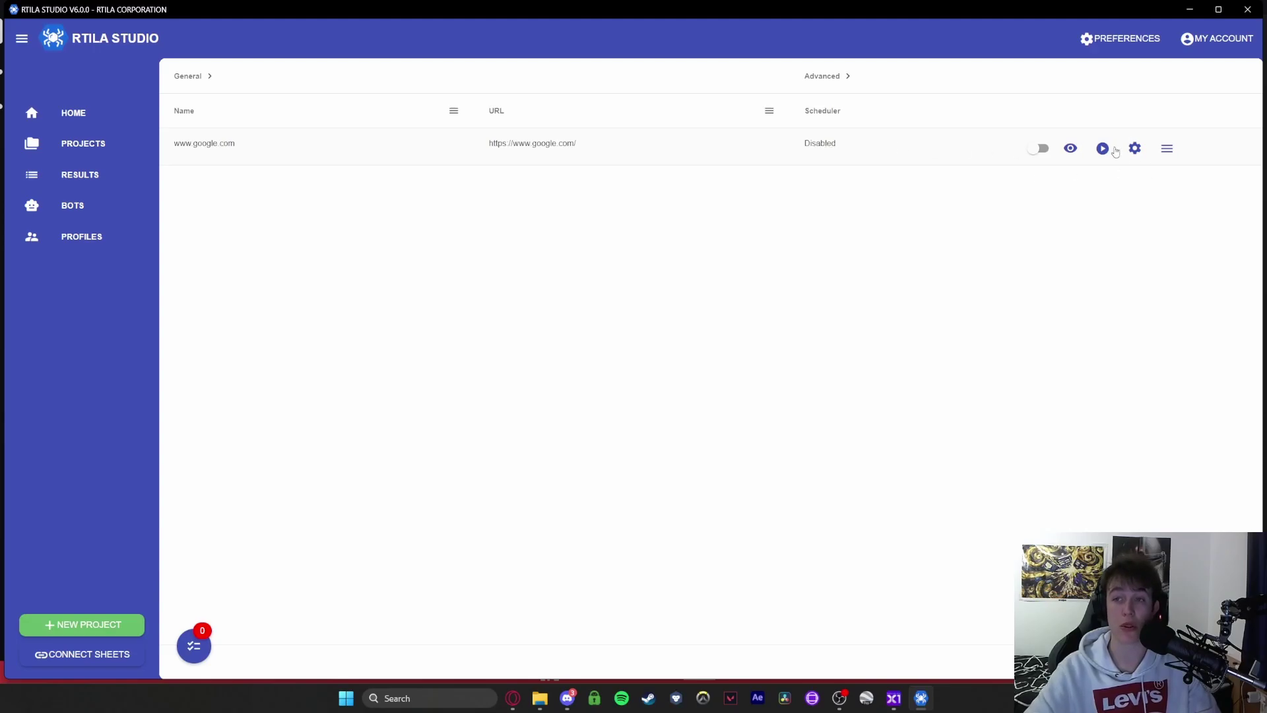
click(1072, 149)
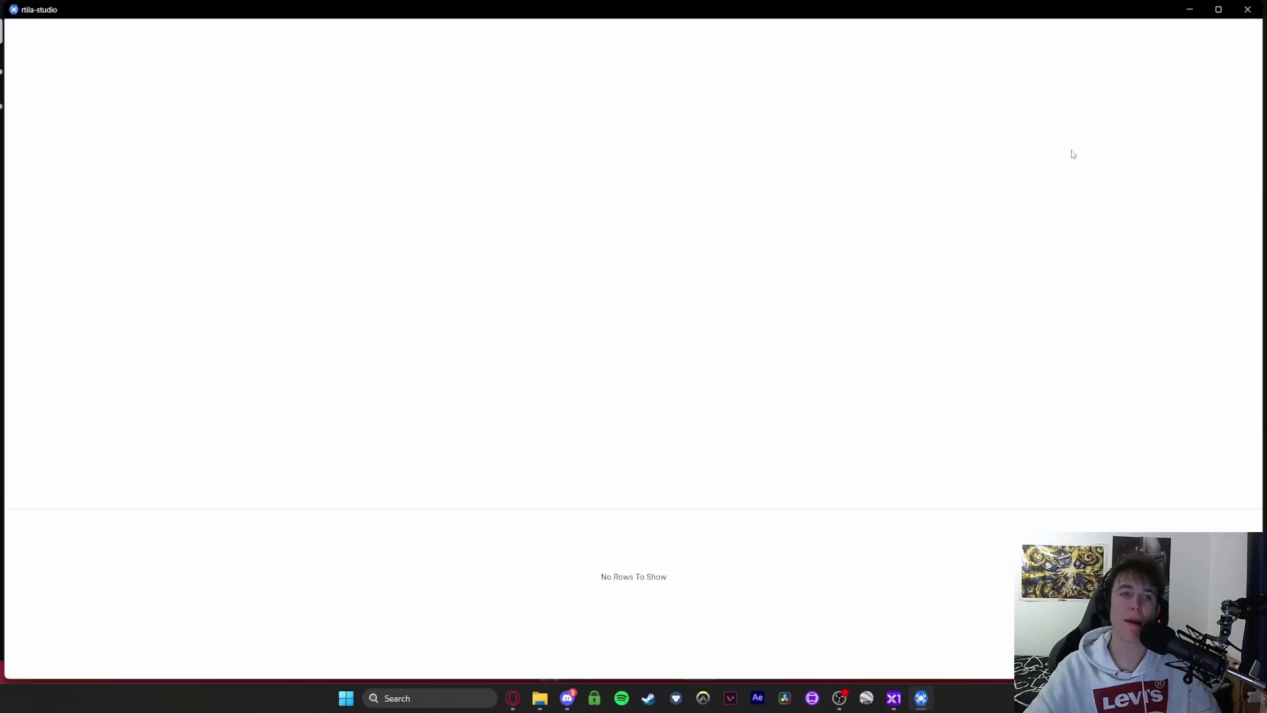
click(1248, 9)
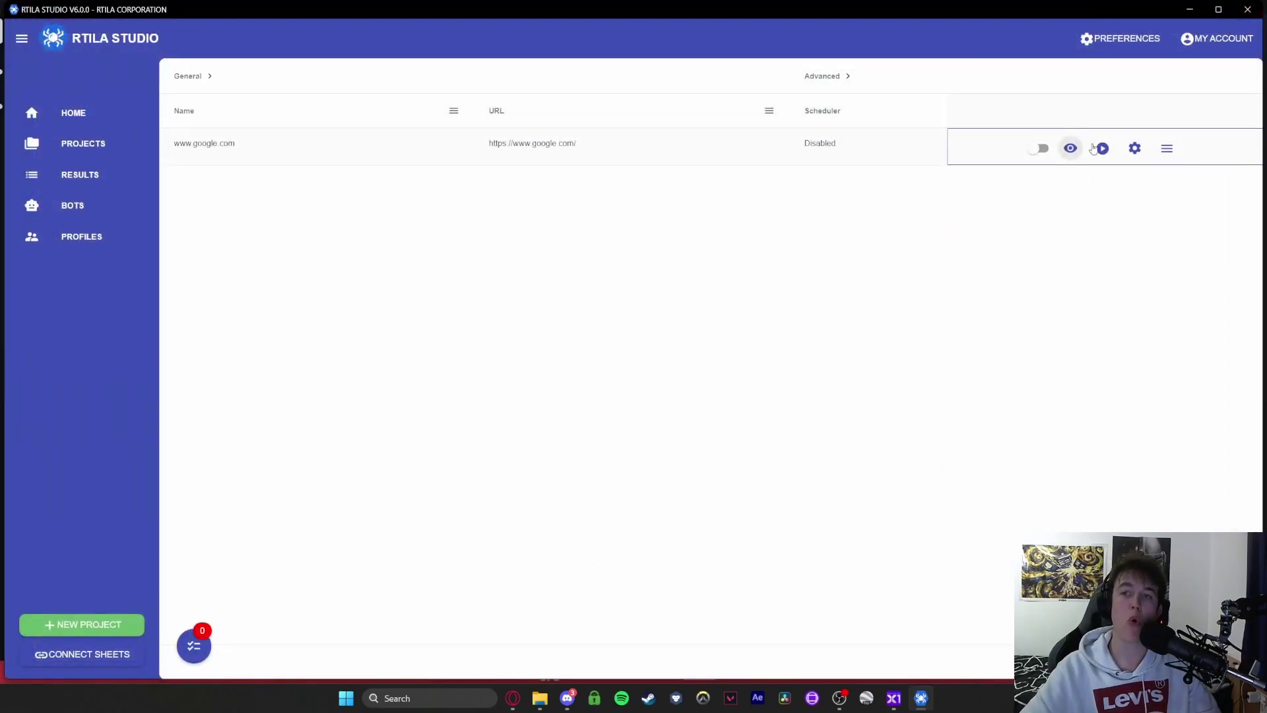
- Look at the run choices, then open the Profile list from the project's More options
click(1102, 148)
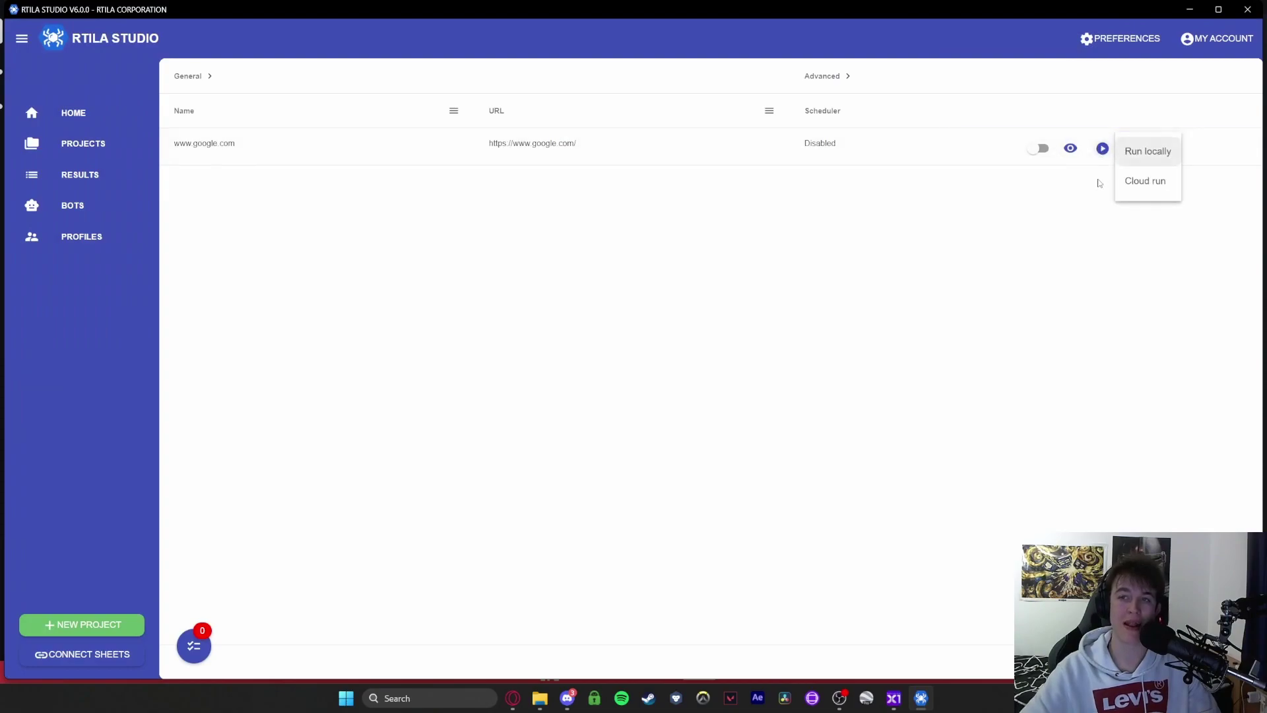
click(1106, 263)
click(1167, 150)
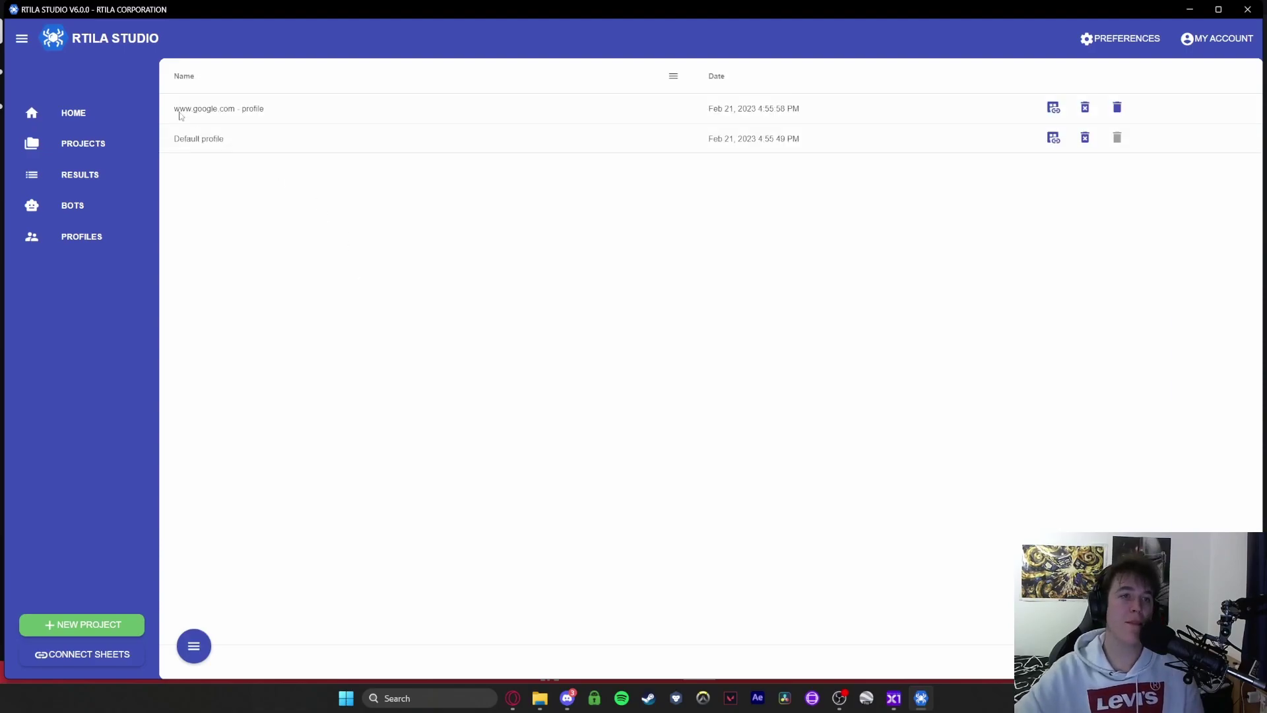
- Return from Profiles to the projects list via the sidebar
click(82, 154)
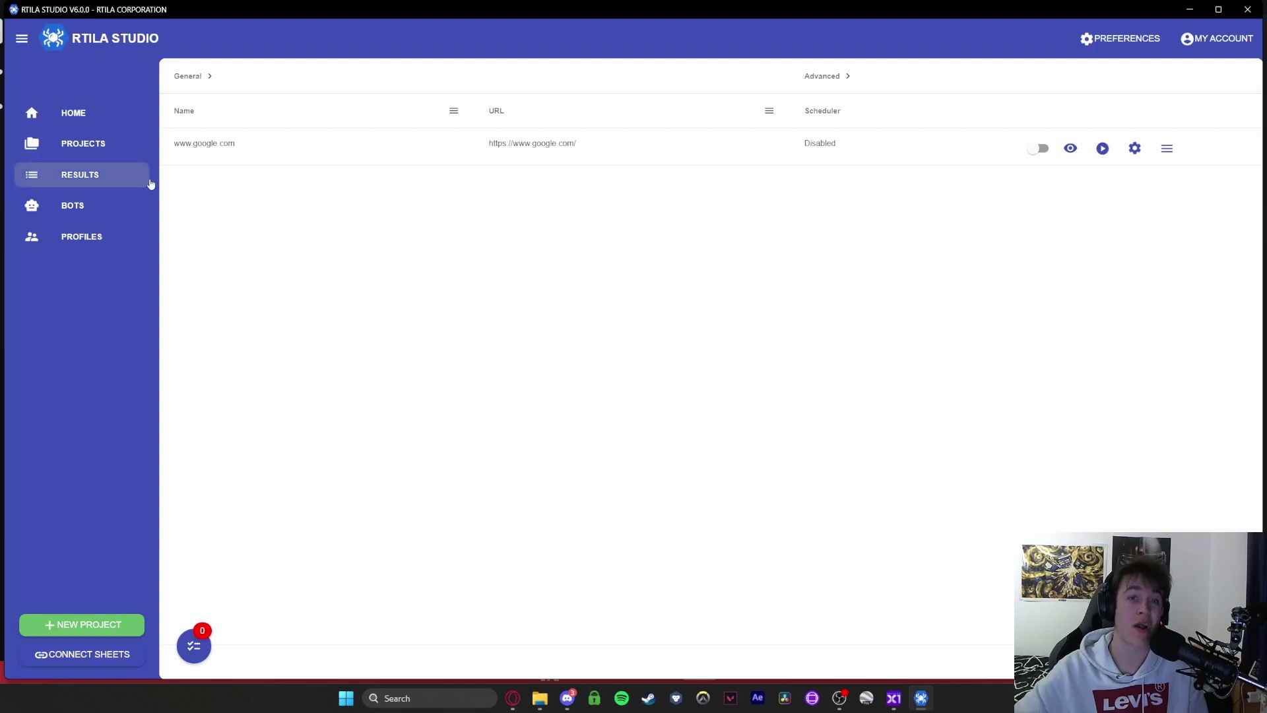
click(1134, 150)
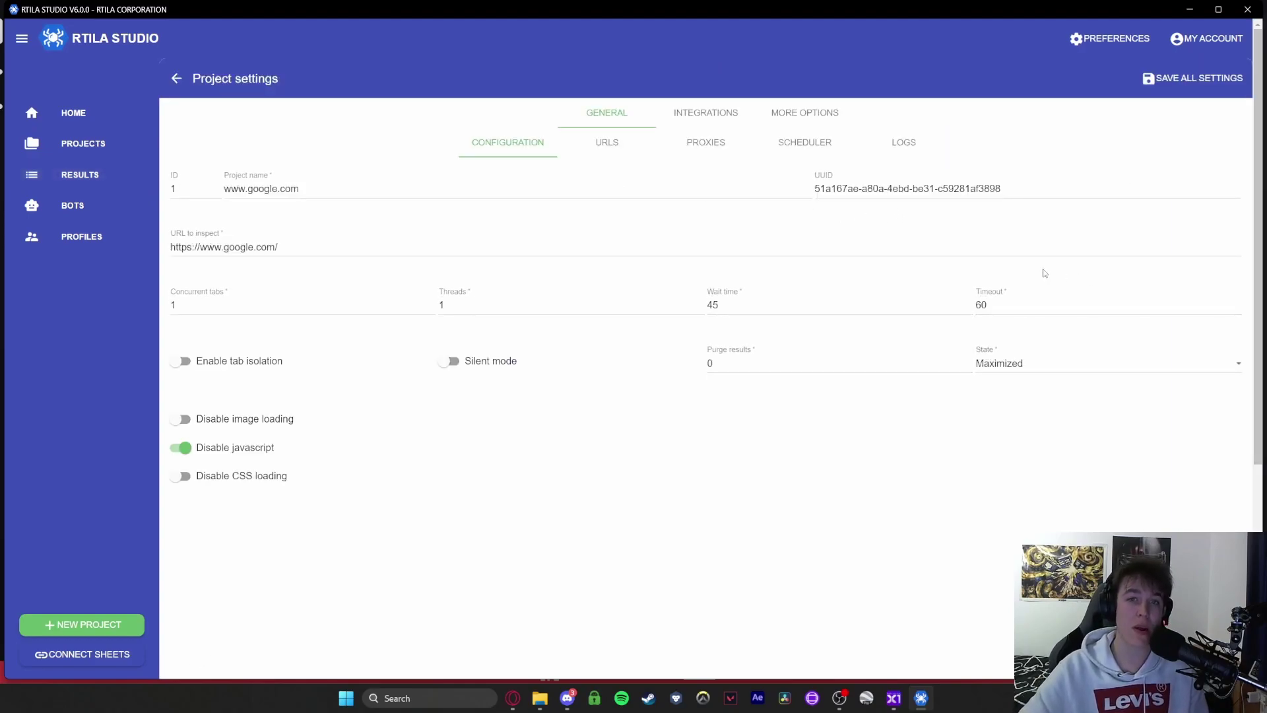
click(818, 145)
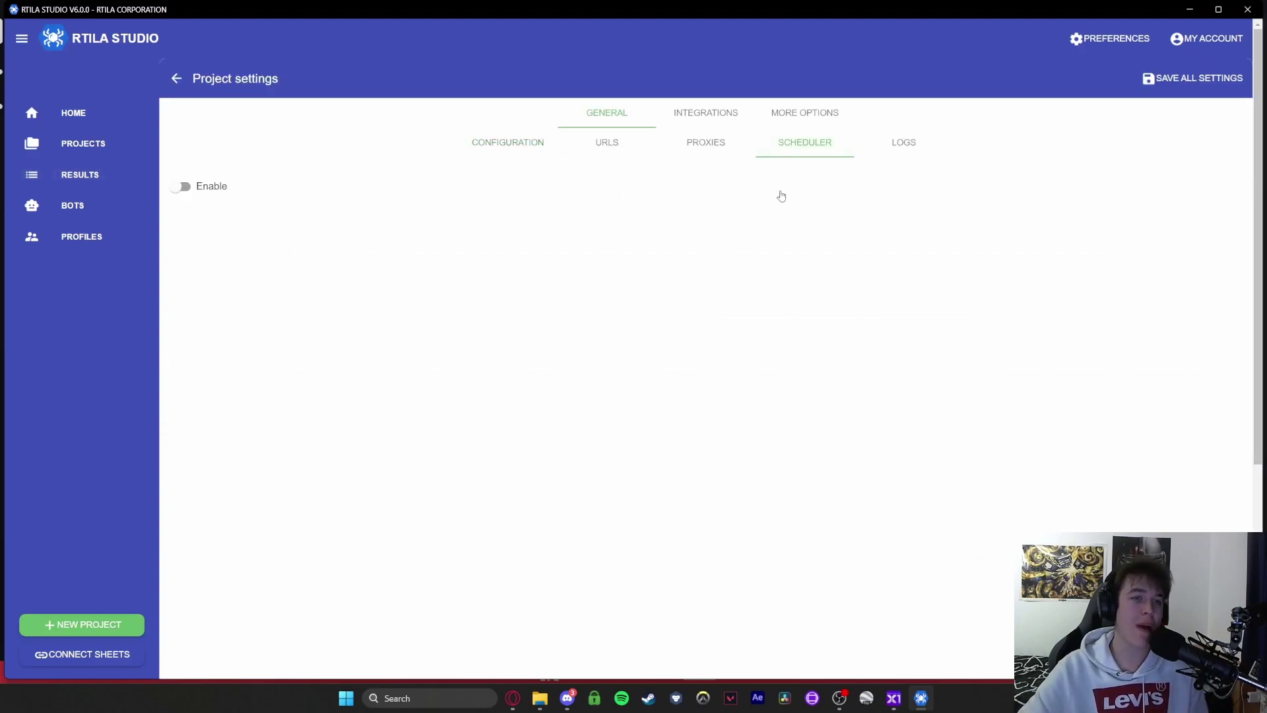
click(181, 186)
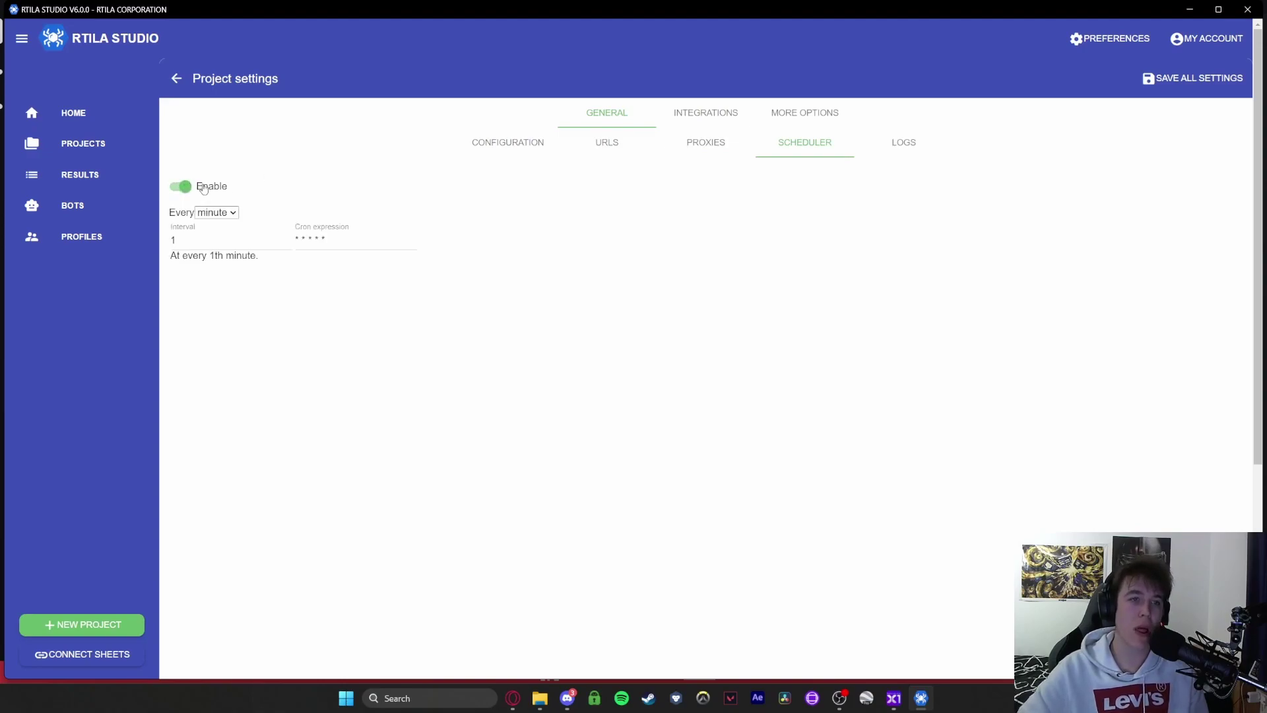
click(481, 156)
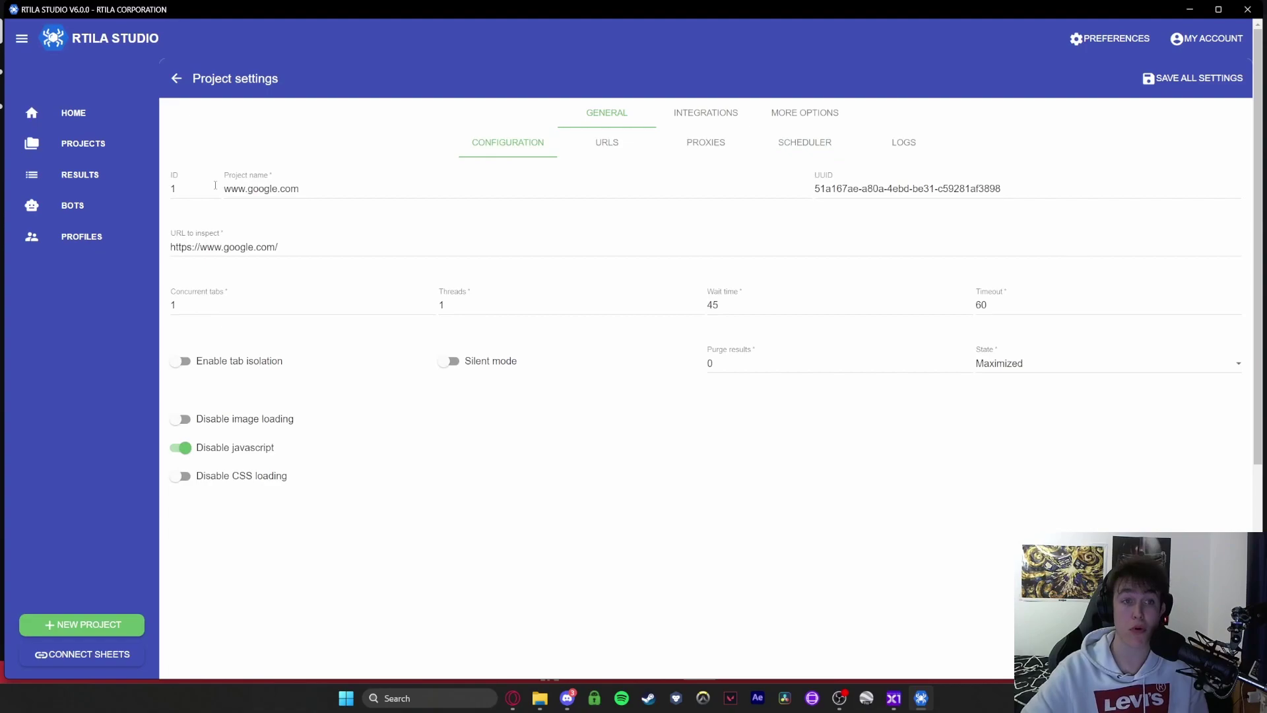
drag(310, 248, 161, 250)
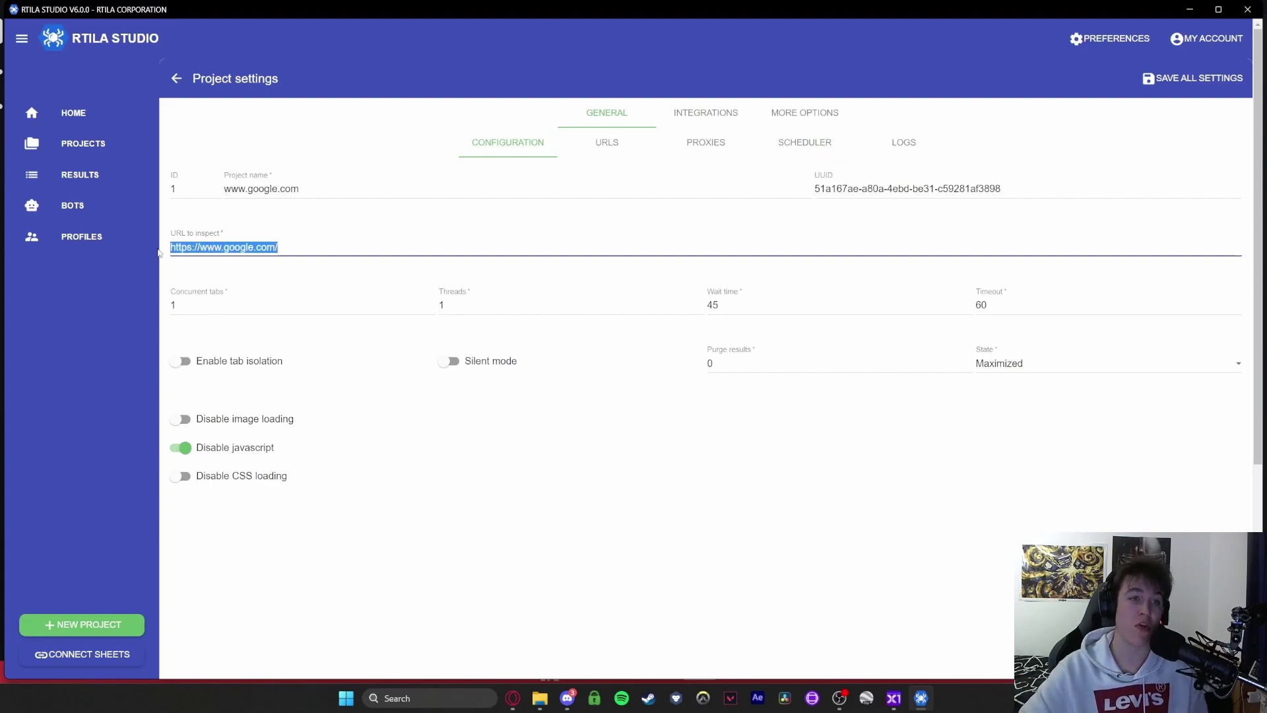
click(392, 509)
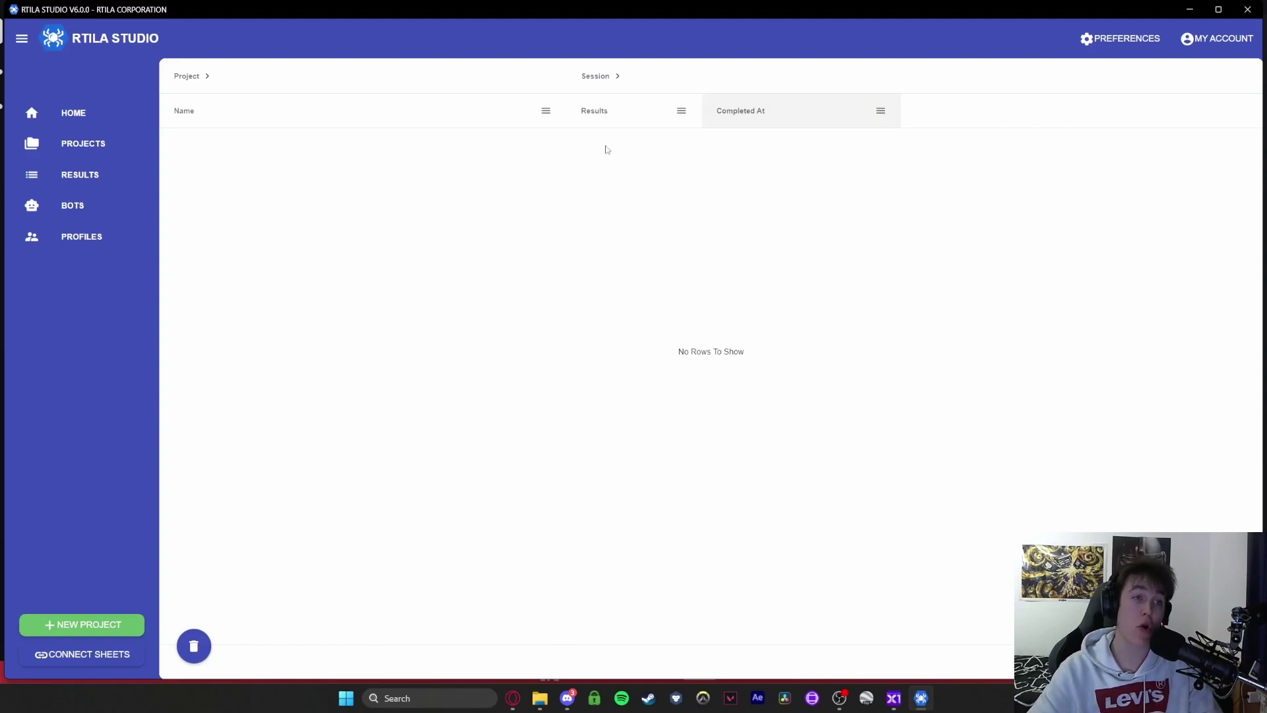
- Try adding a bot in Bots, dismiss the Free Extended Trial notice, then open Profiles
click(135, 208)
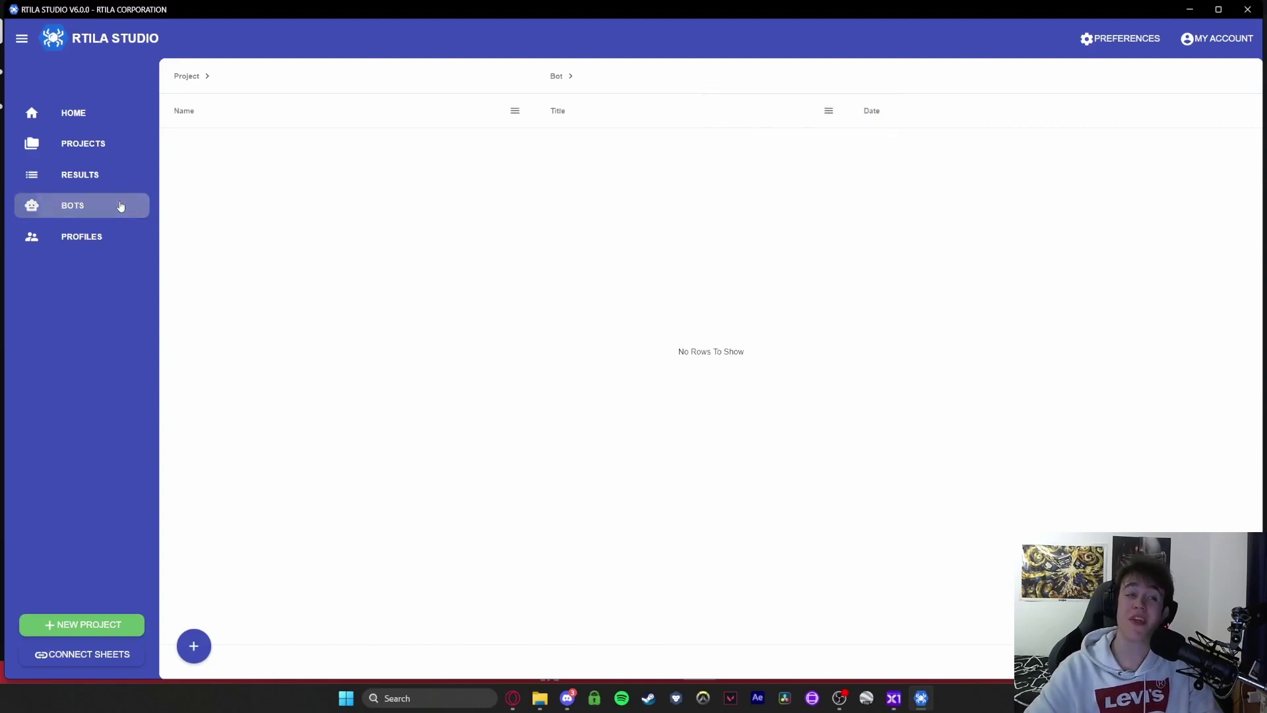
click(198, 634)
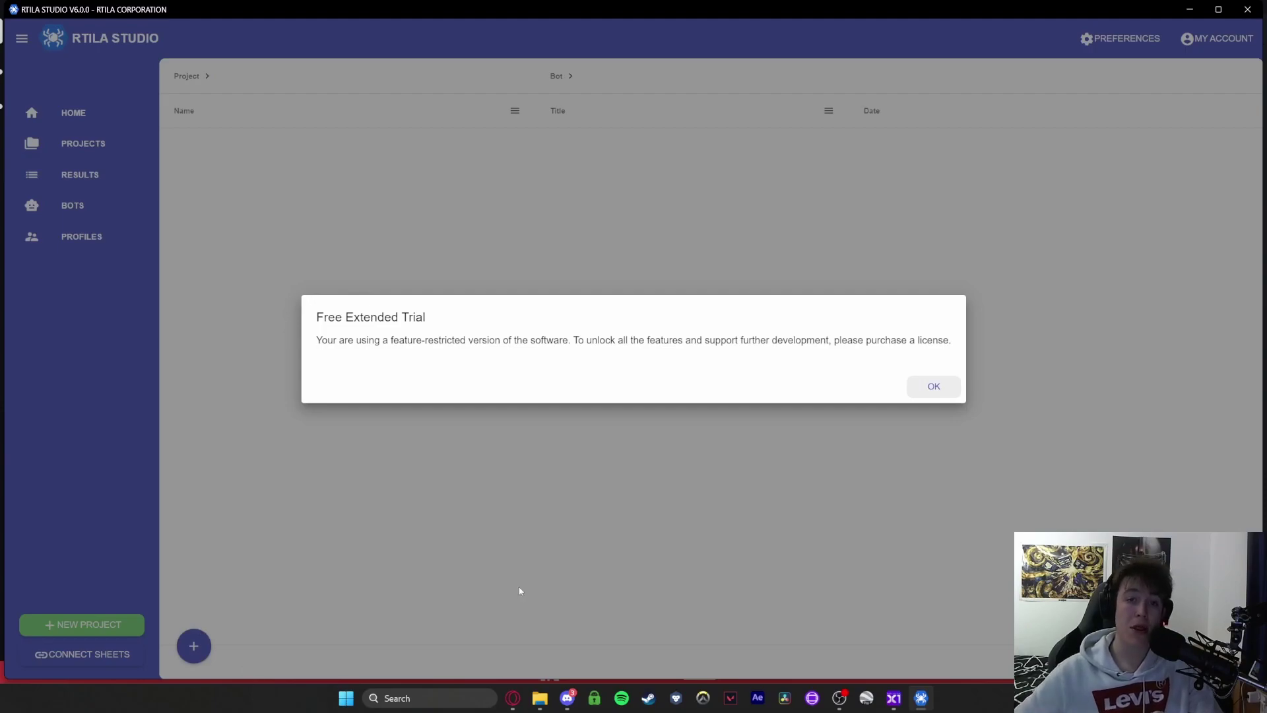
click(916, 388)
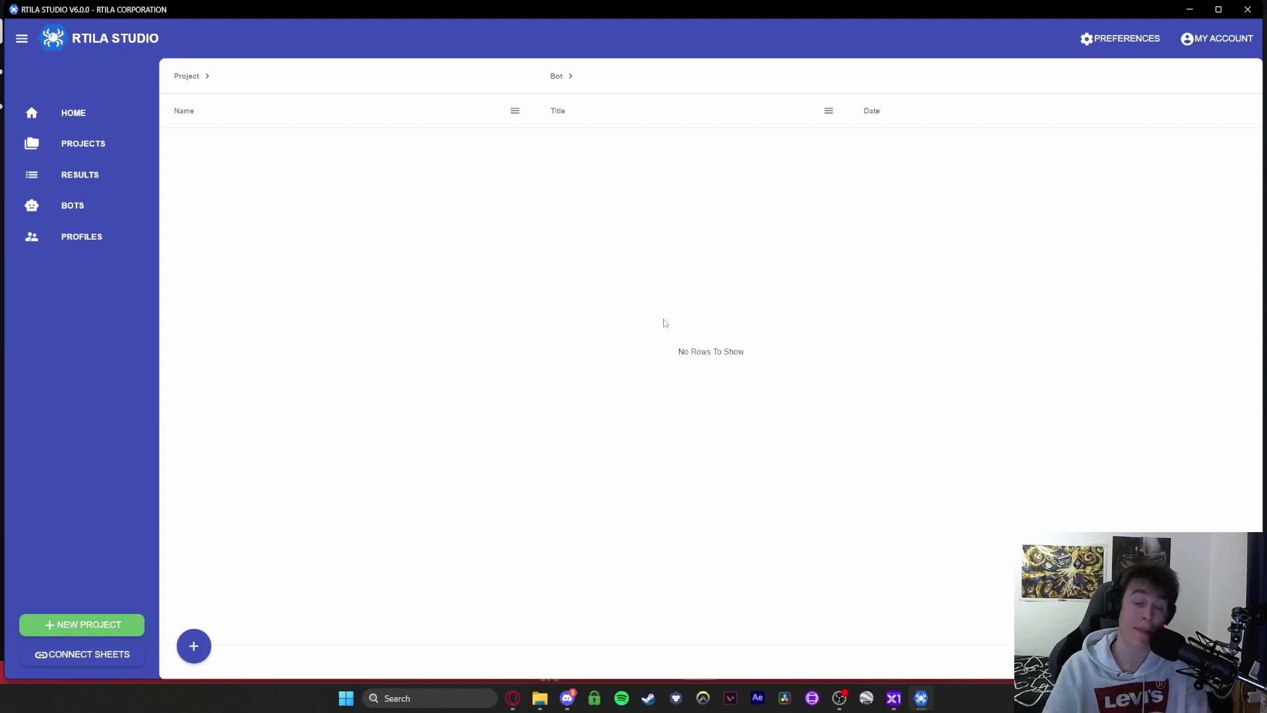
click(76, 239)
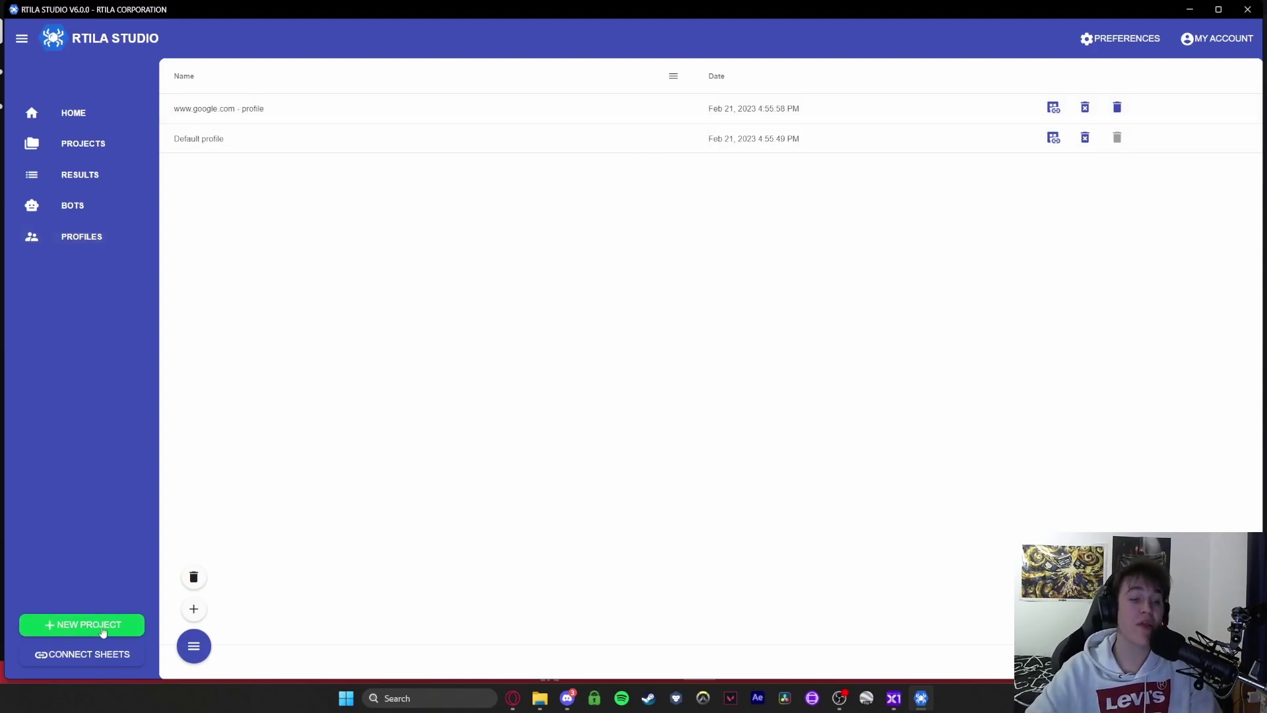
click(193, 577)
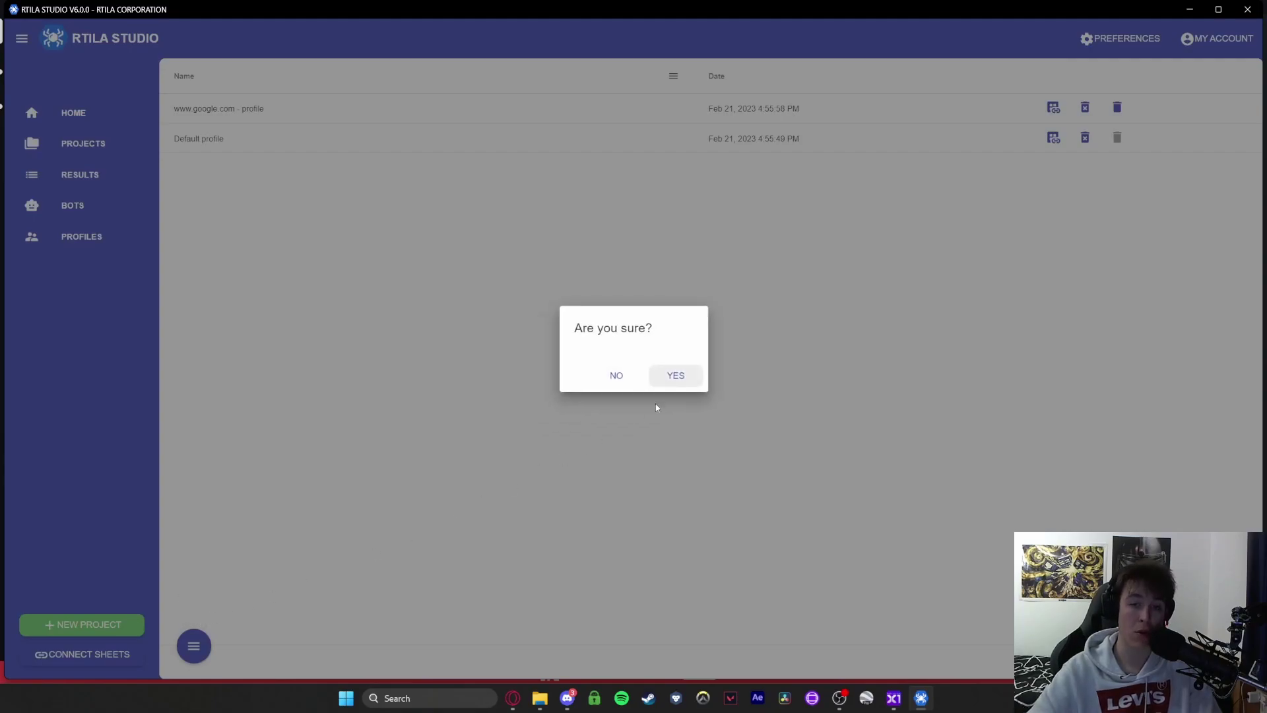
click(675, 376)
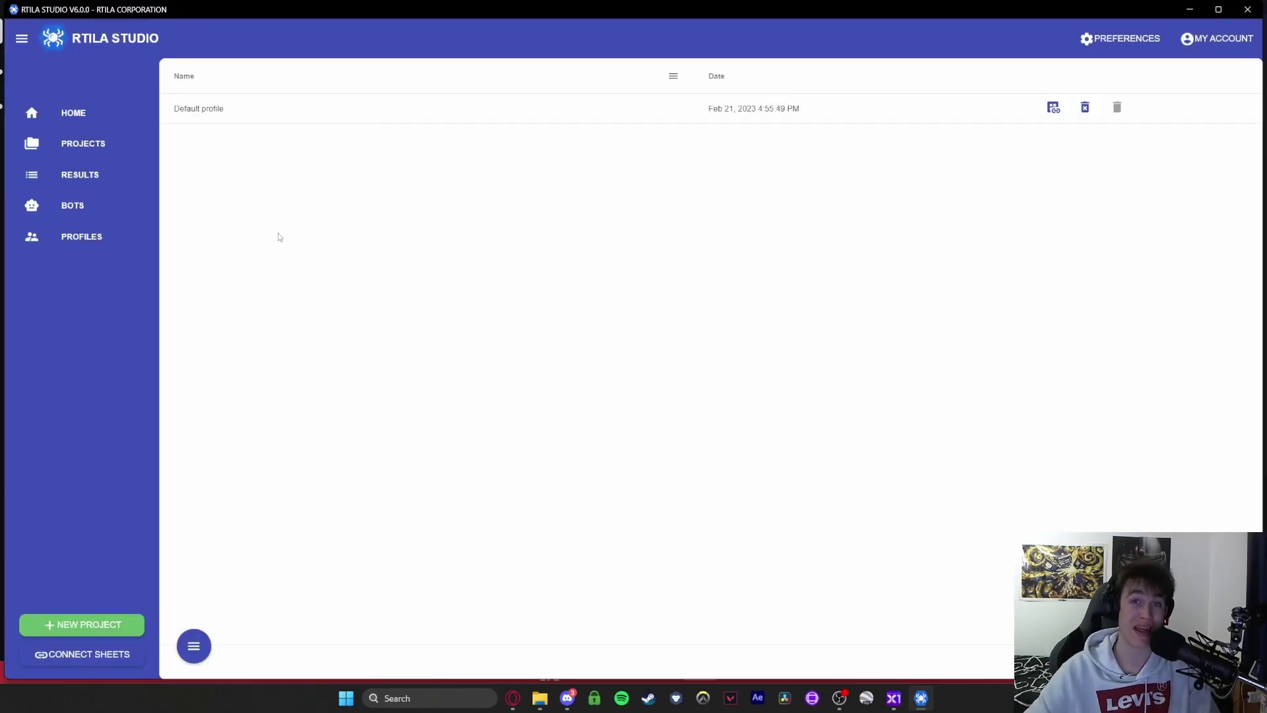
click(114, 630)
click(113, 631)
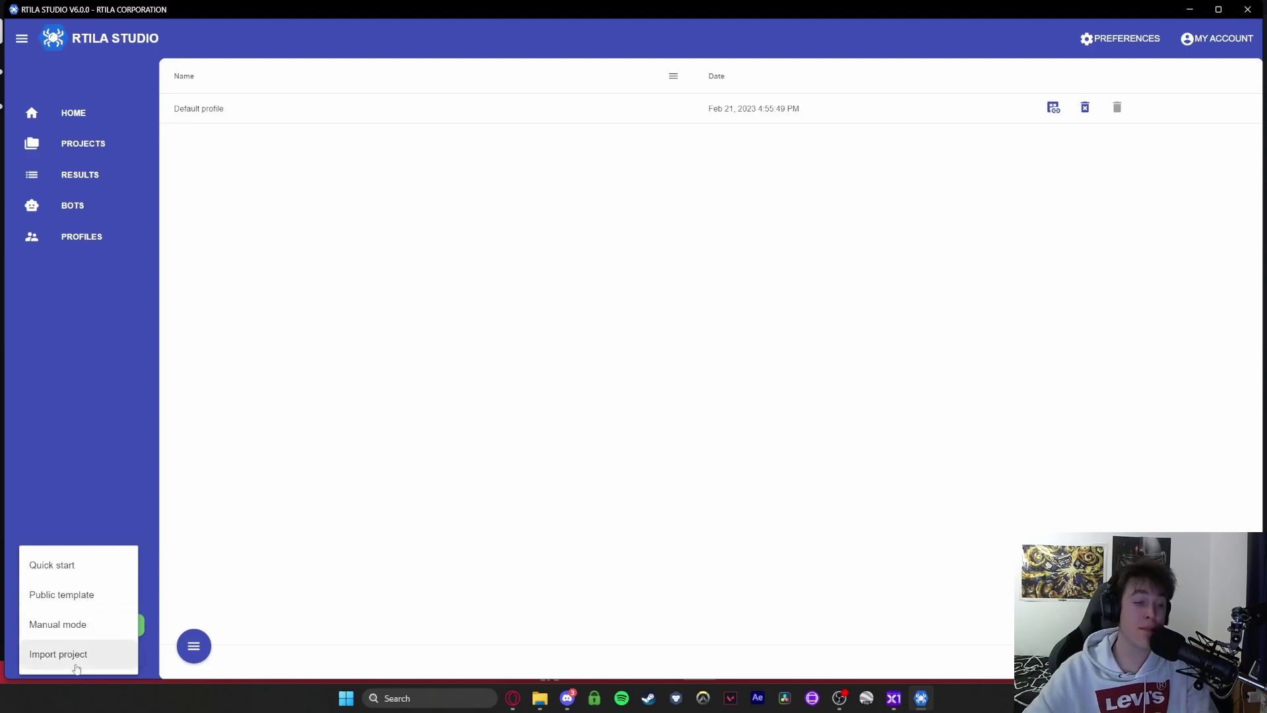
- From Quick start and NEW PROJECT > Public template, import 'Youtube search rtila' and dismiss the trial notice
click(36, 568)
mouse_move(62, 633)
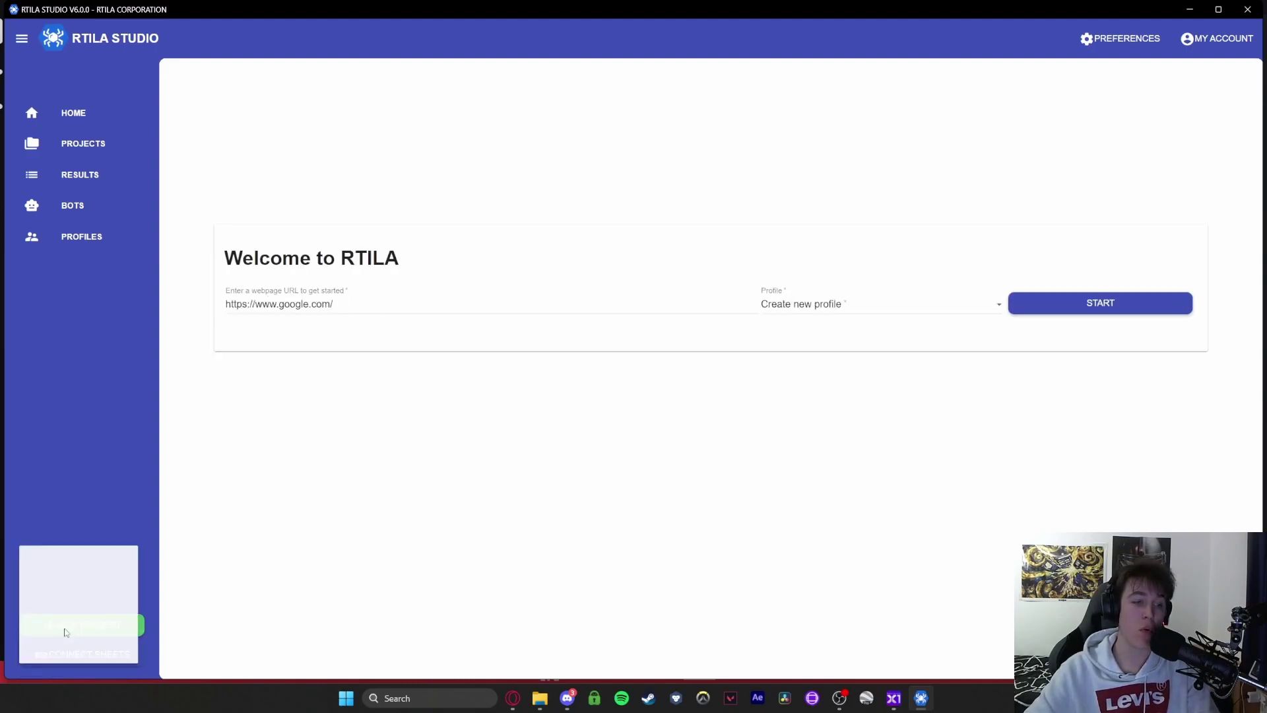
click(62, 596)
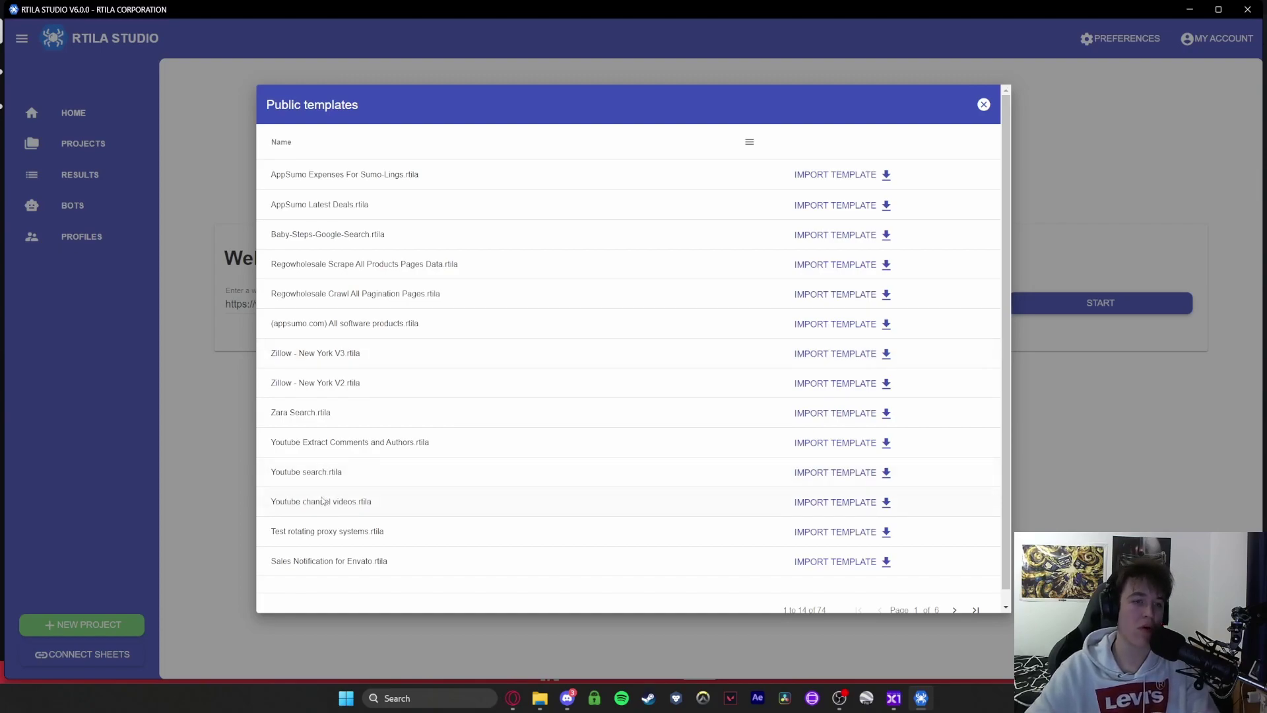
click(833, 472)
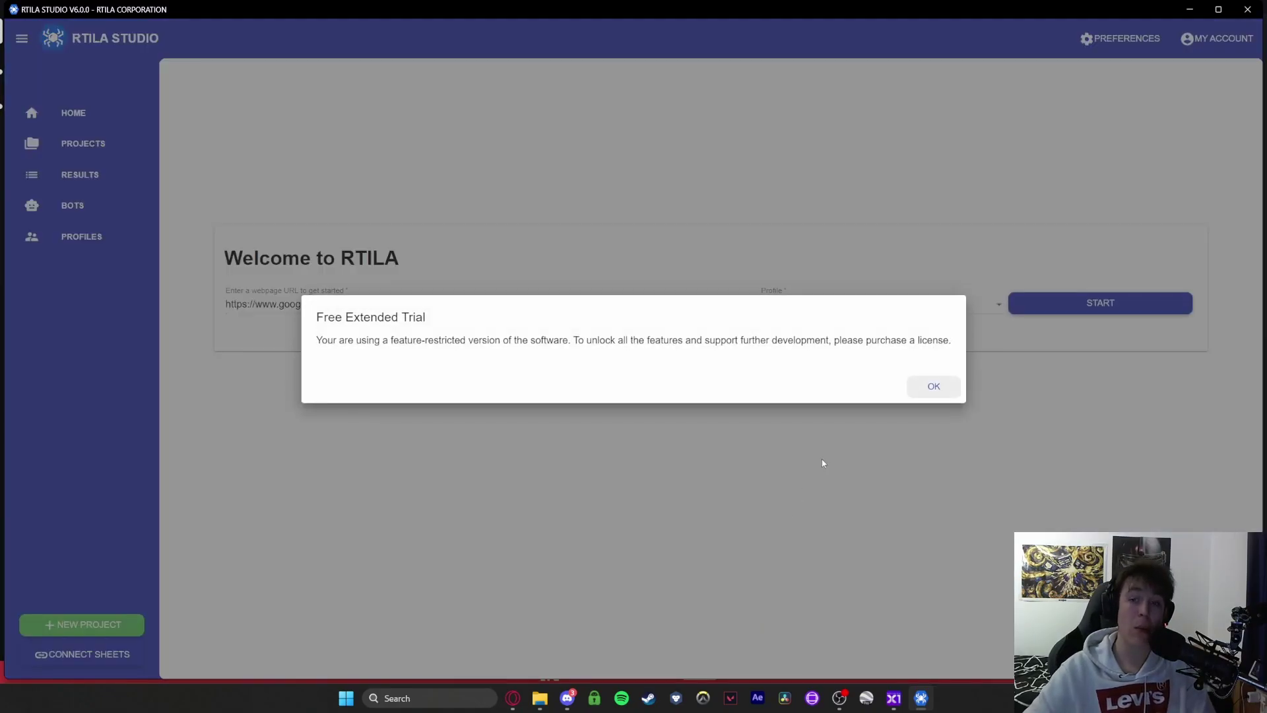
click(933, 385)
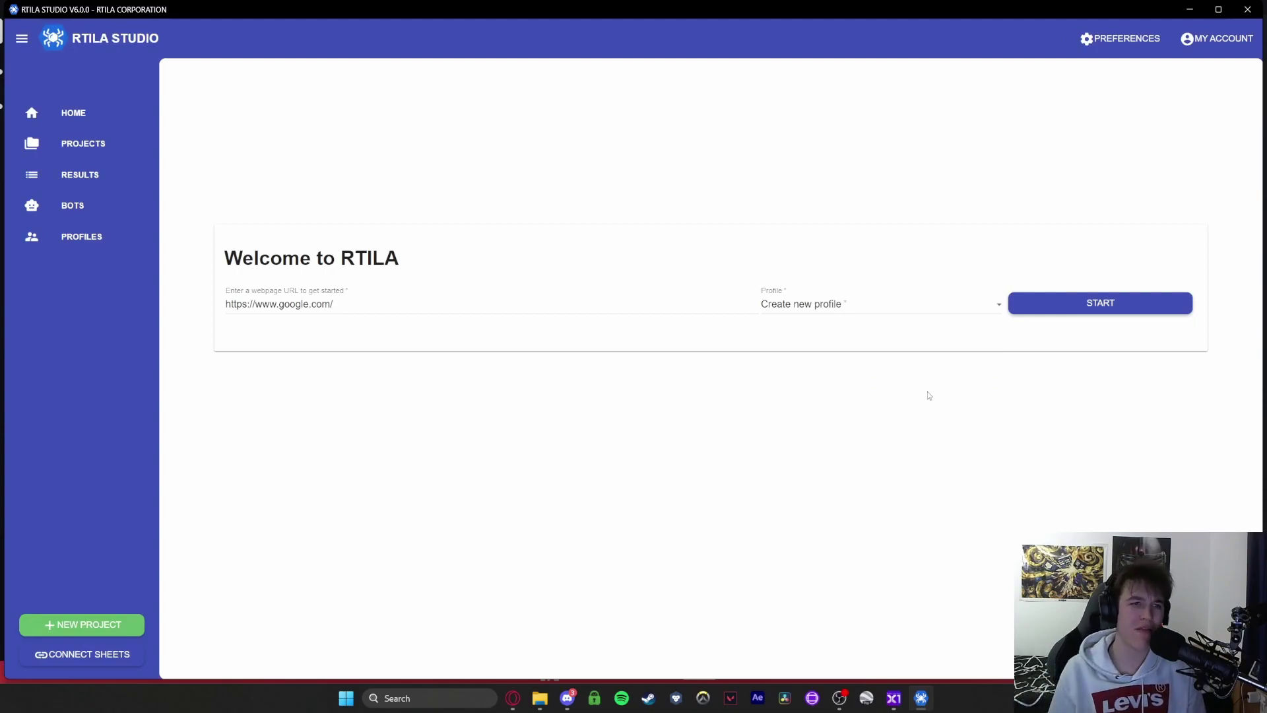
click(135, 148)
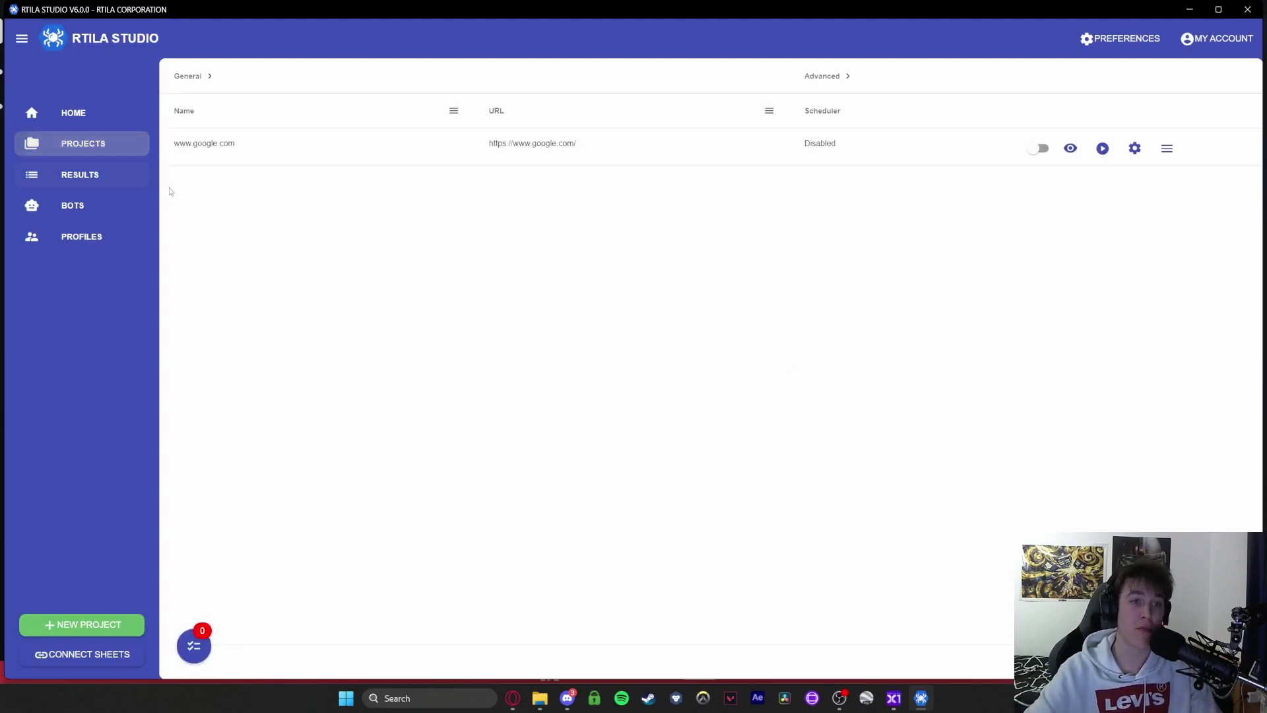
click(1167, 149)
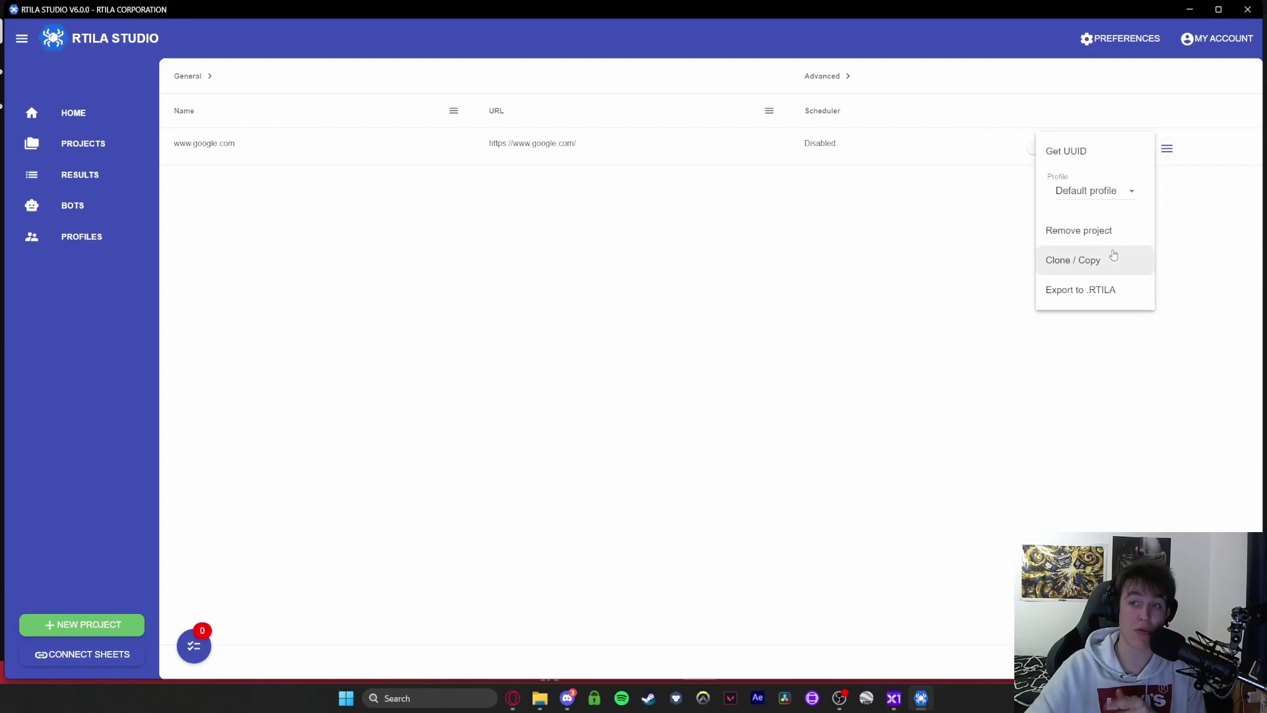
click(1082, 230)
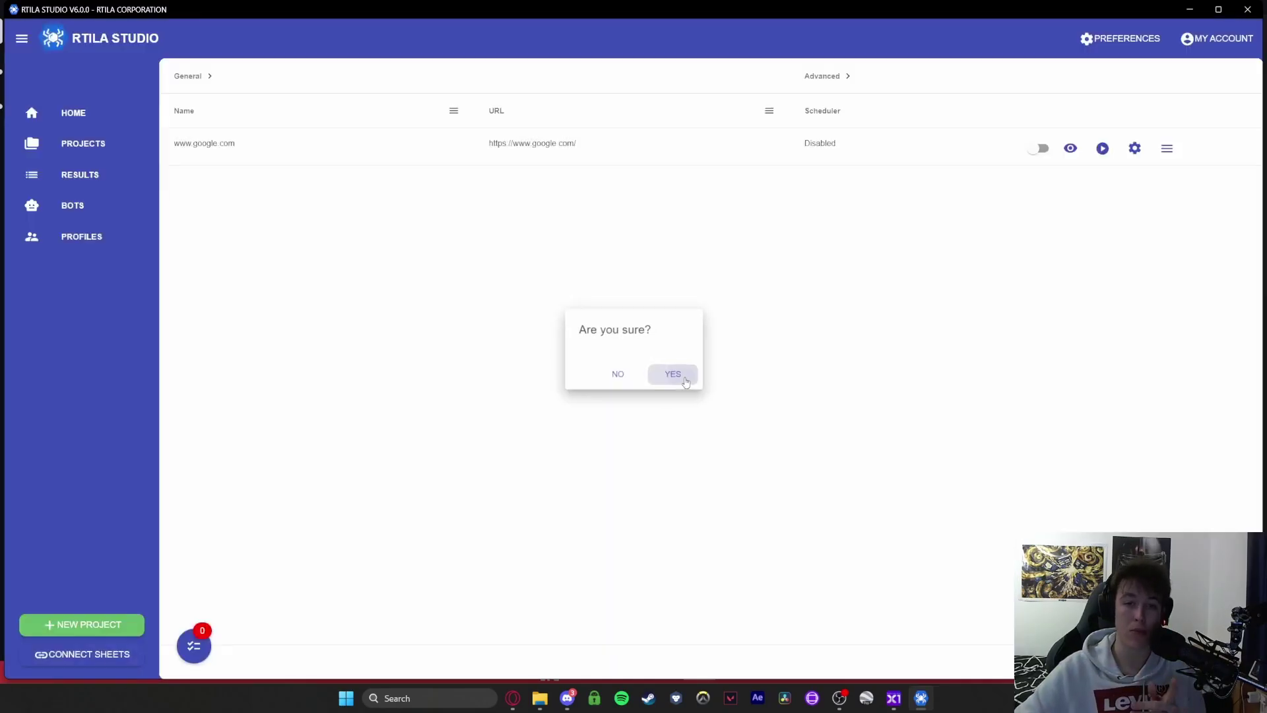
click(673, 370)
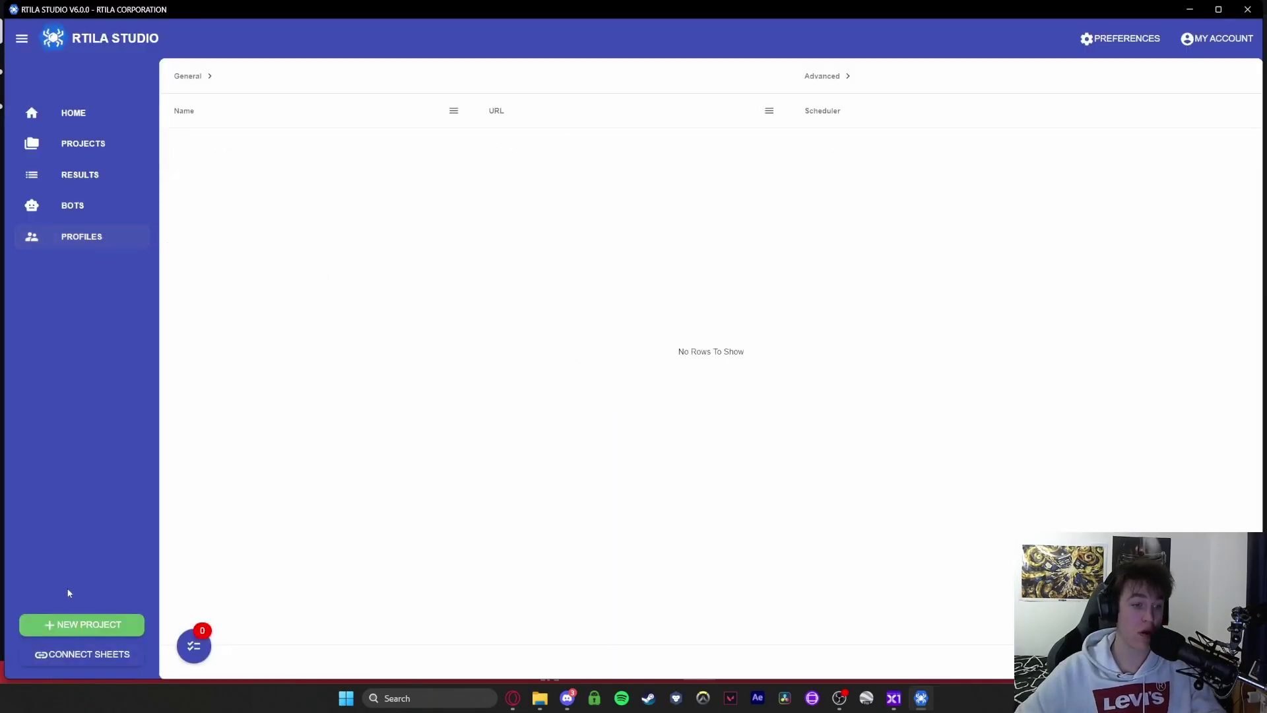
- Import the 'Youtube search' public template as a new project
click(76, 625)
click(66, 594)
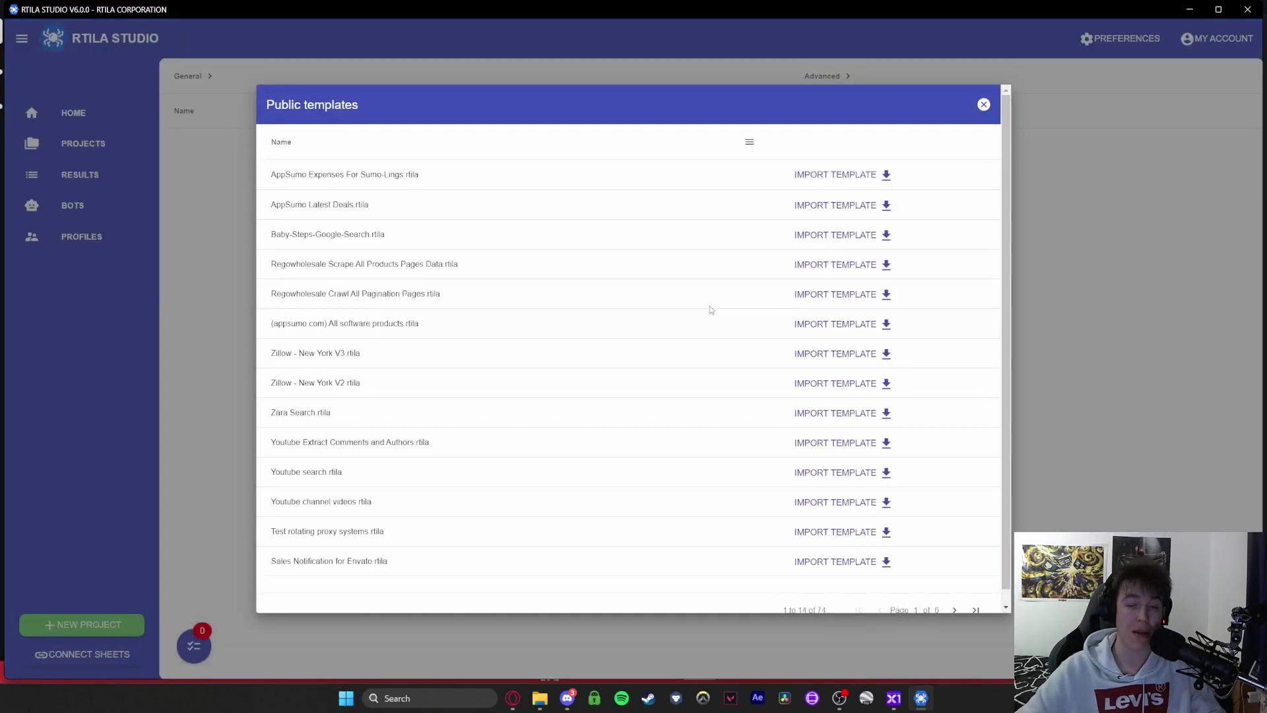
click(835, 472)
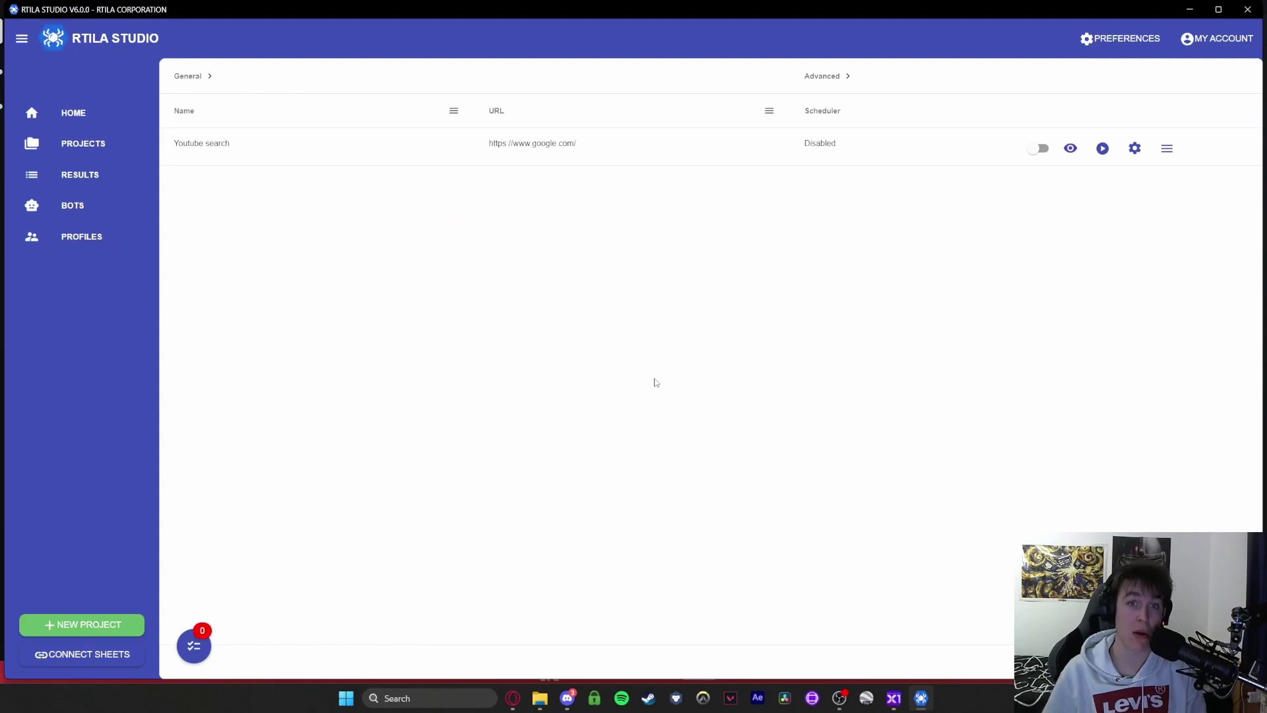
click(1134, 148)
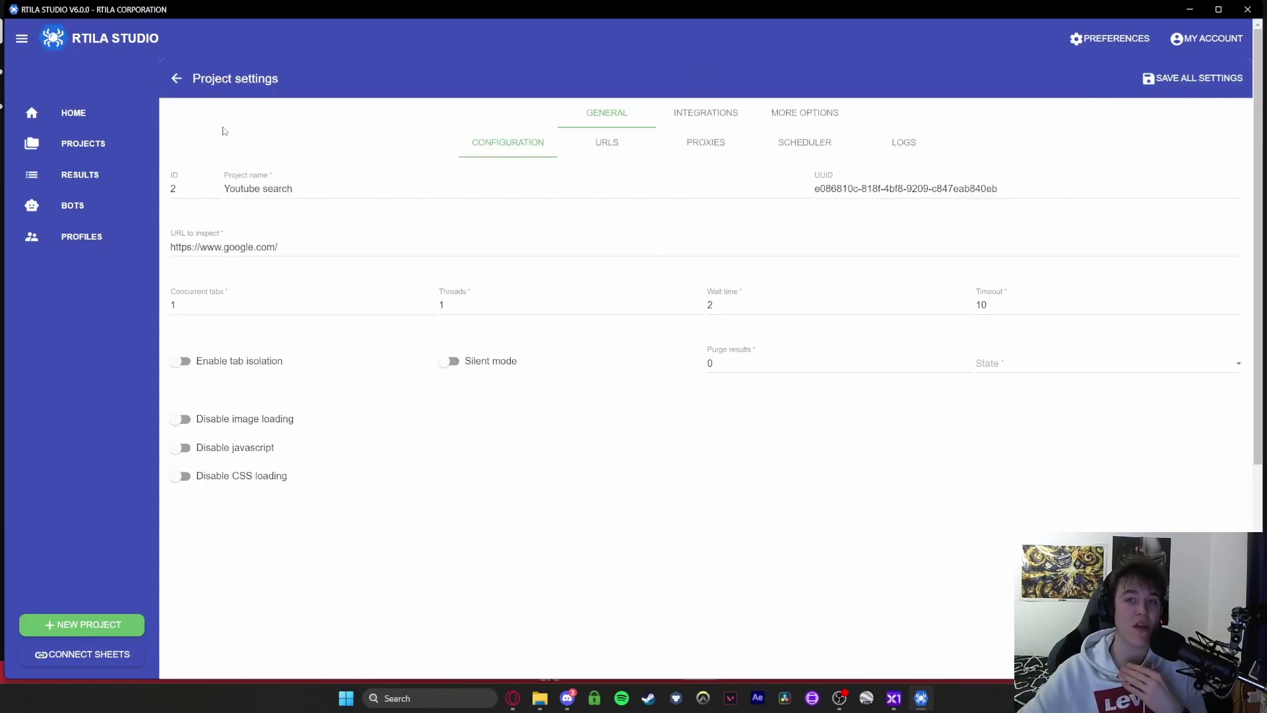
click(607, 143)
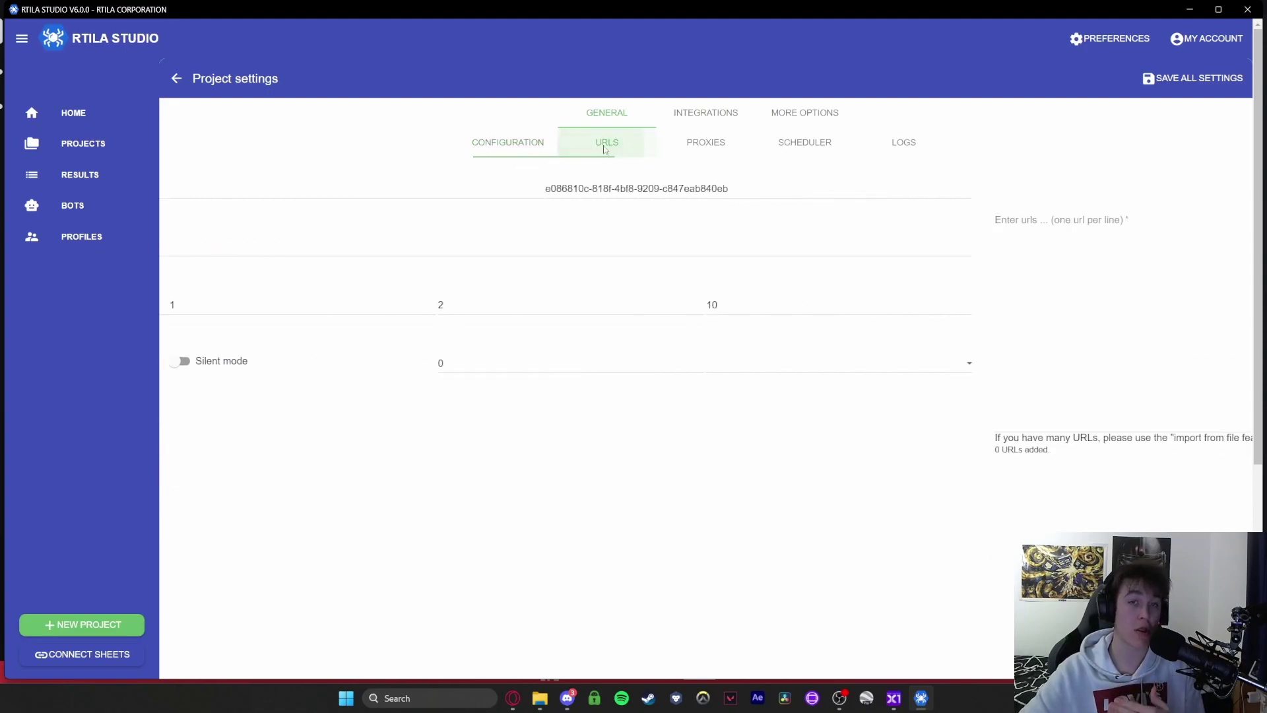
click(705, 142)
click(804, 142)
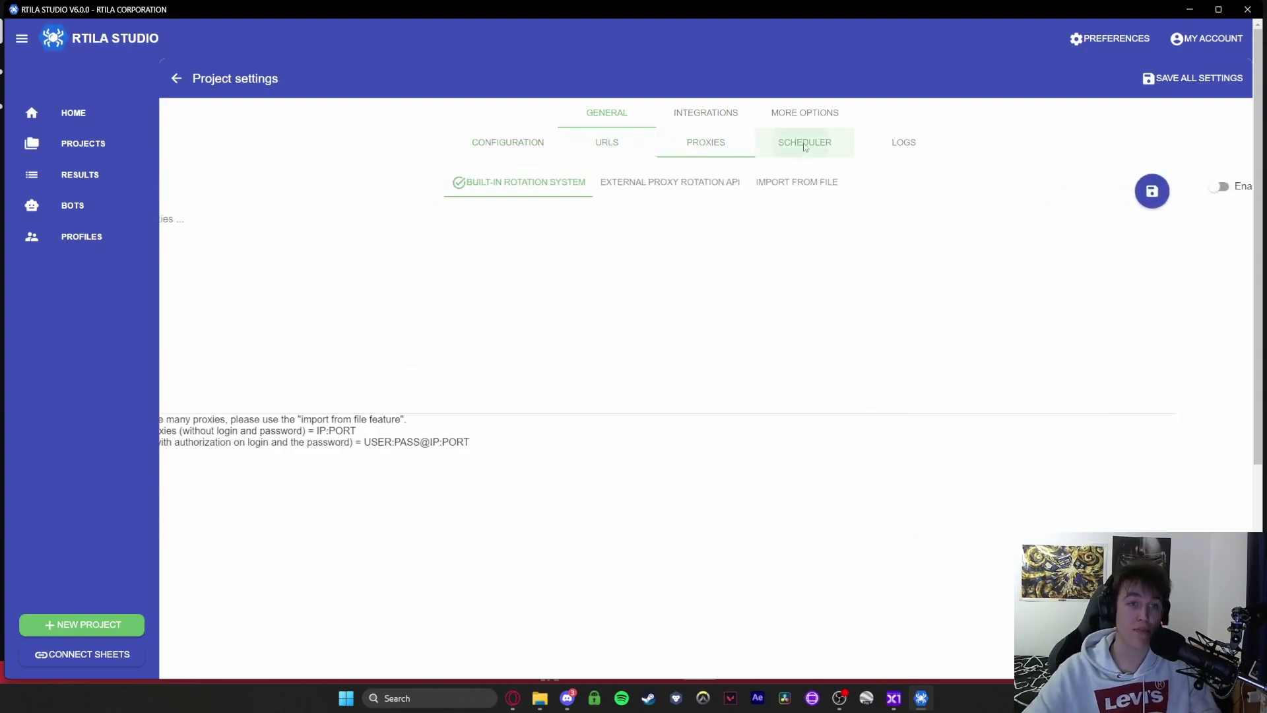
click(904, 142)
click(706, 112)
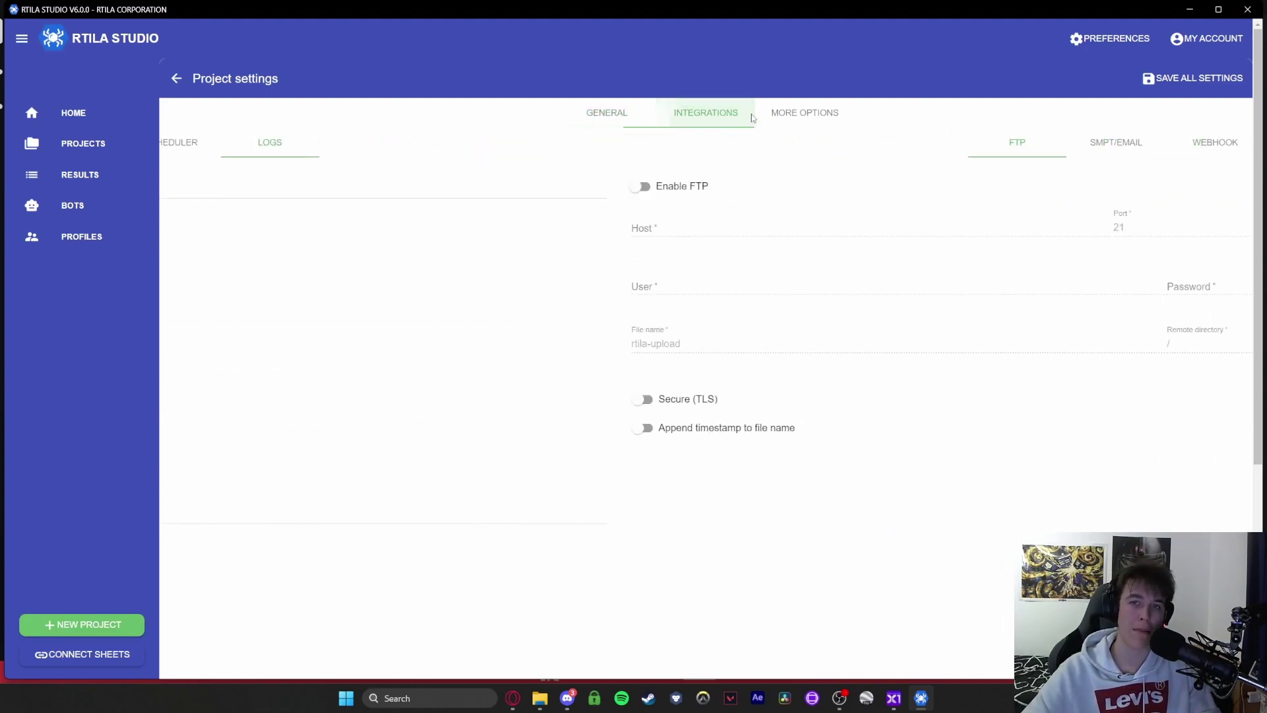
click(799, 116)
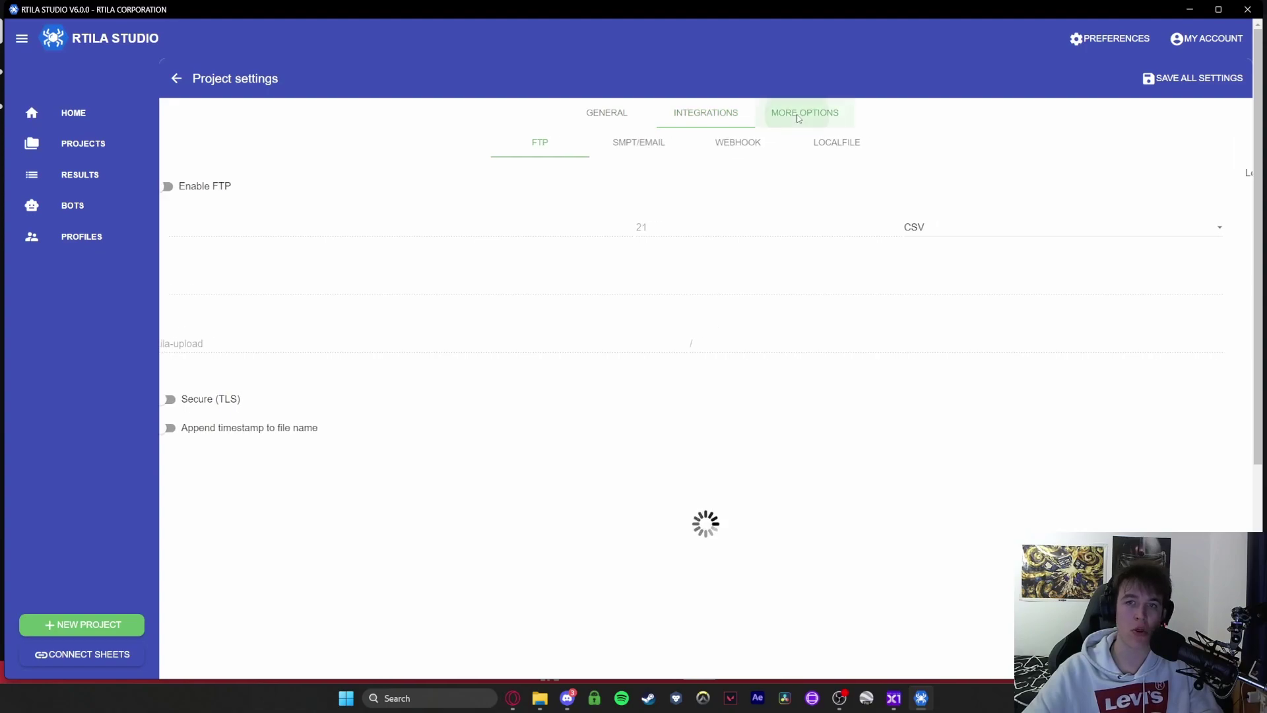
click(176, 79)
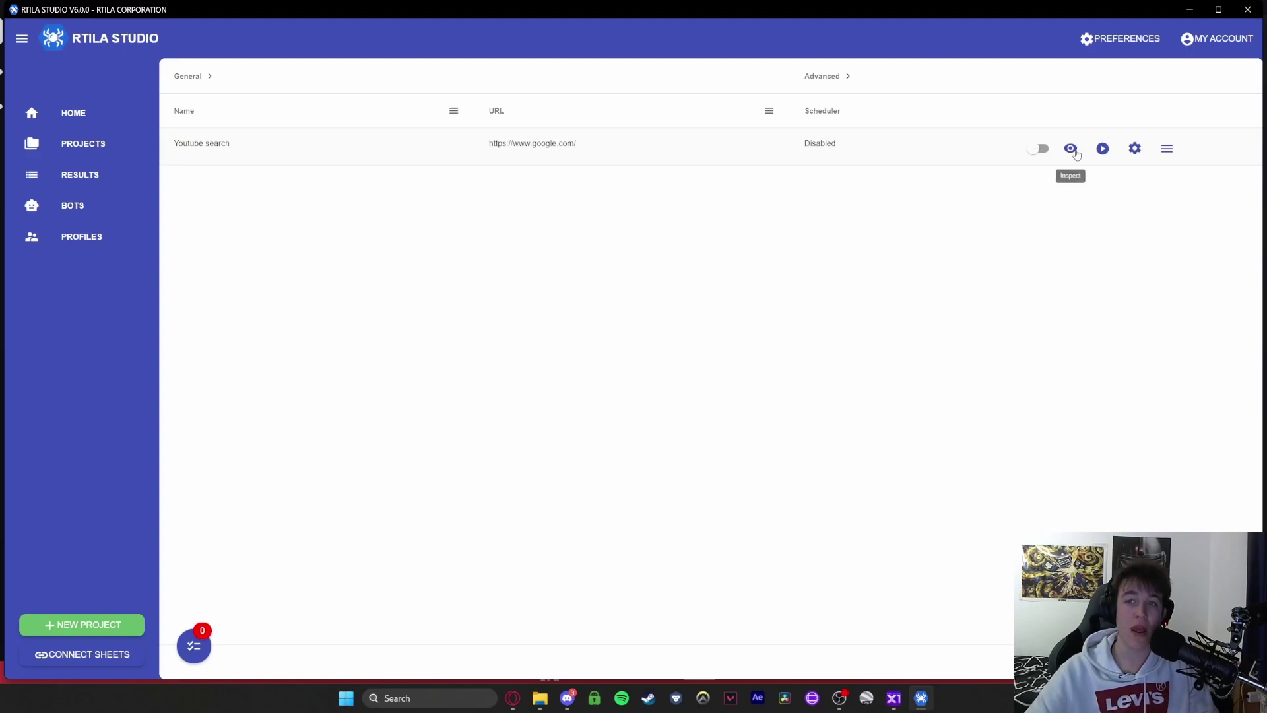
click(514, 149)
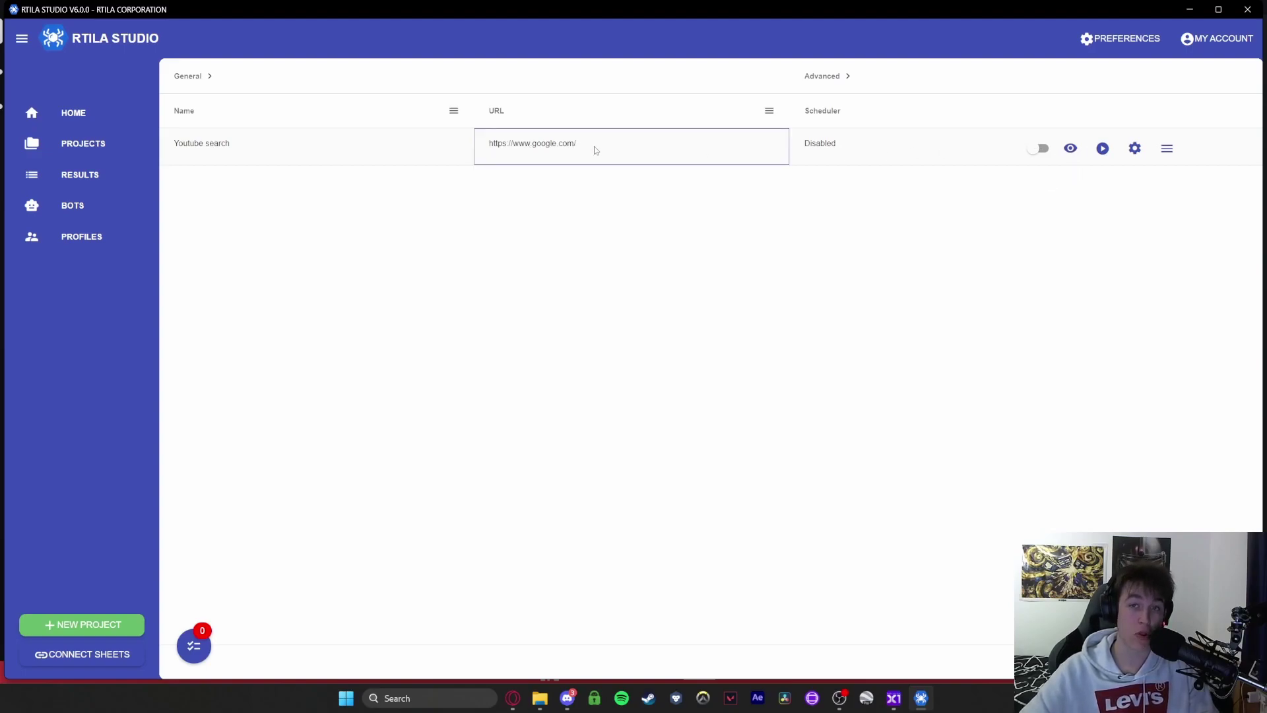